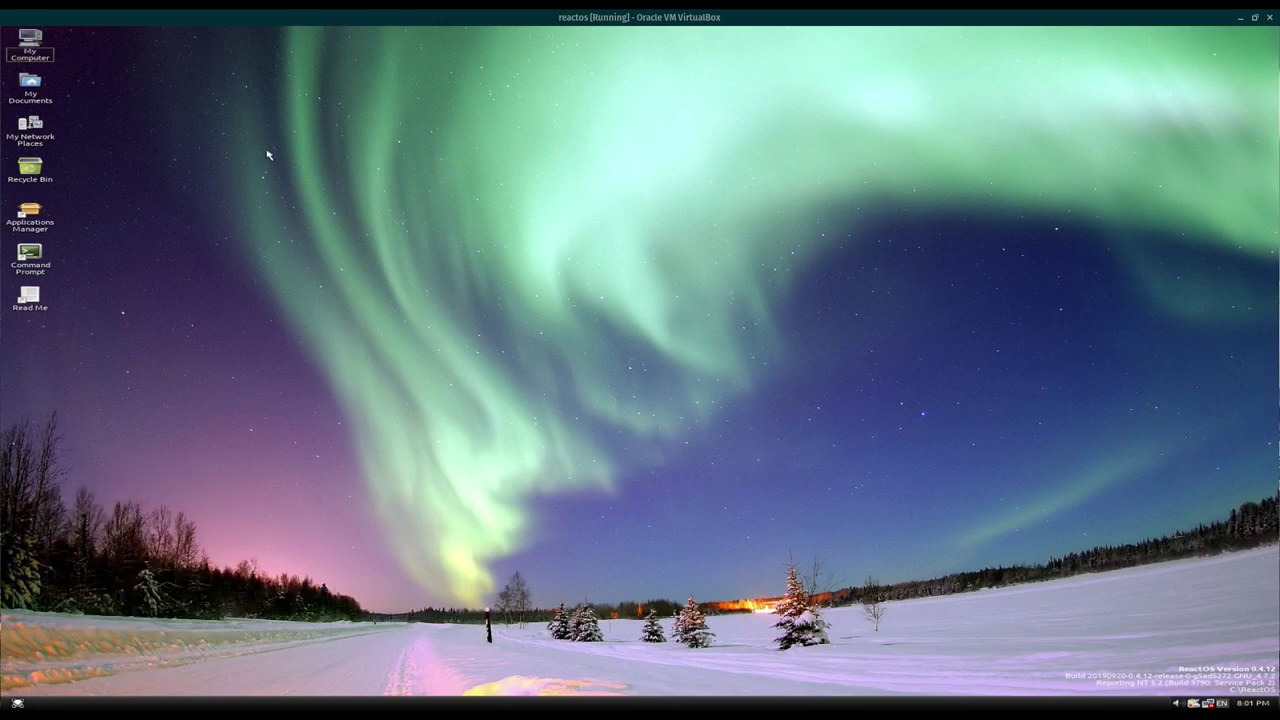
# - Open My Computer, shrink its window, and reposition it near the upper middle of the desktop
pyautogui.doubleClick(30, 45)
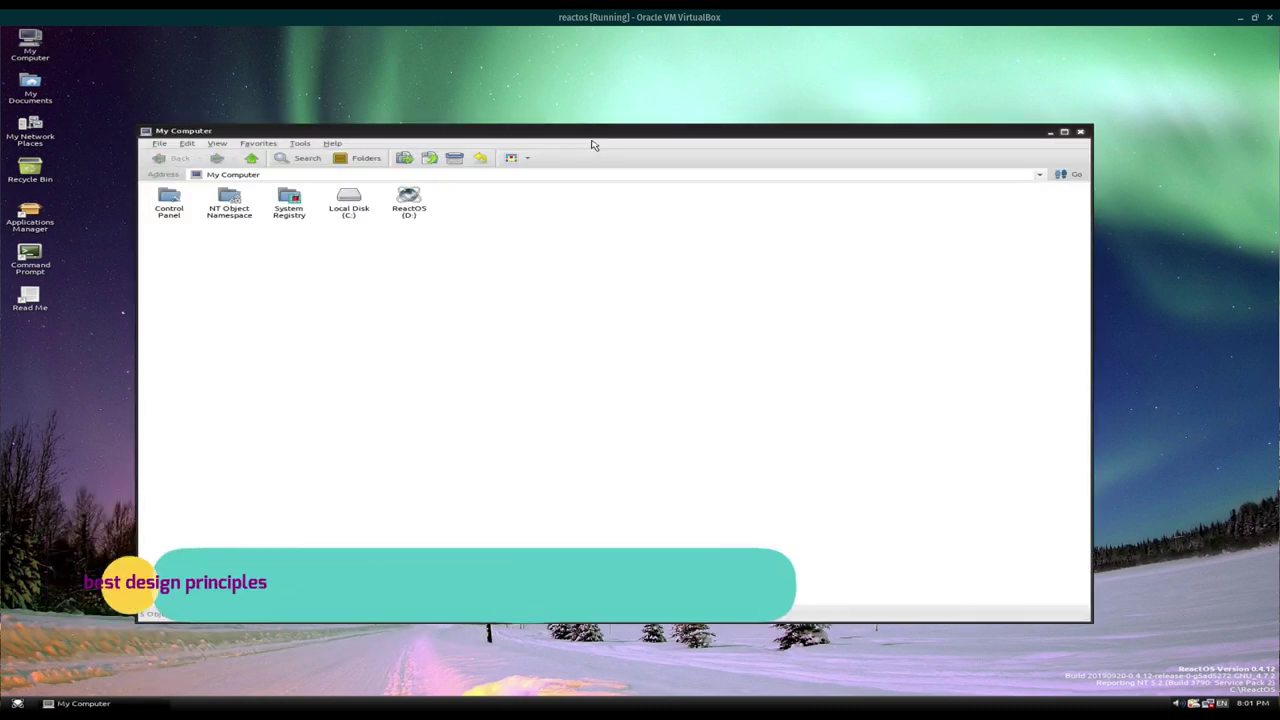
pyautogui.moveTo(597, 133); pyautogui.dragTo(603, 78)
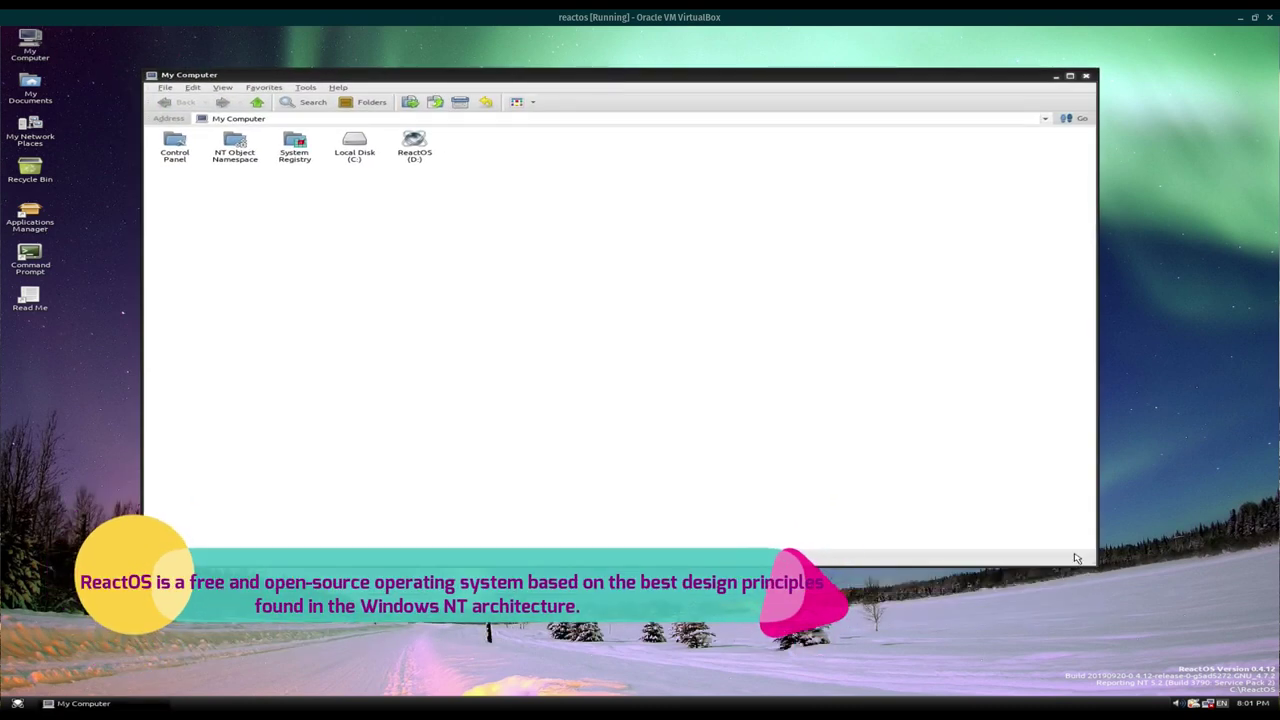
pyautogui.moveTo(1095, 566); pyautogui.dragTo(828, 479)
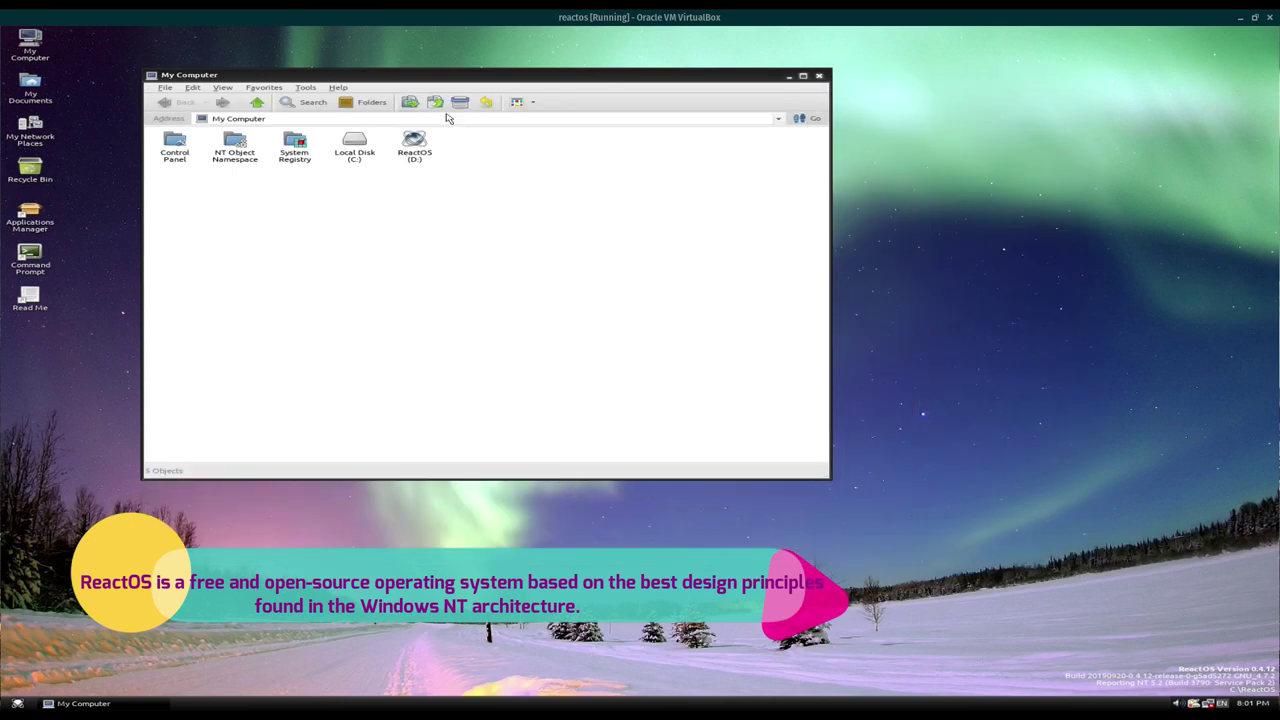
pyautogui.moveTo(374, 79); pyautogui.dragTo(536, 62)
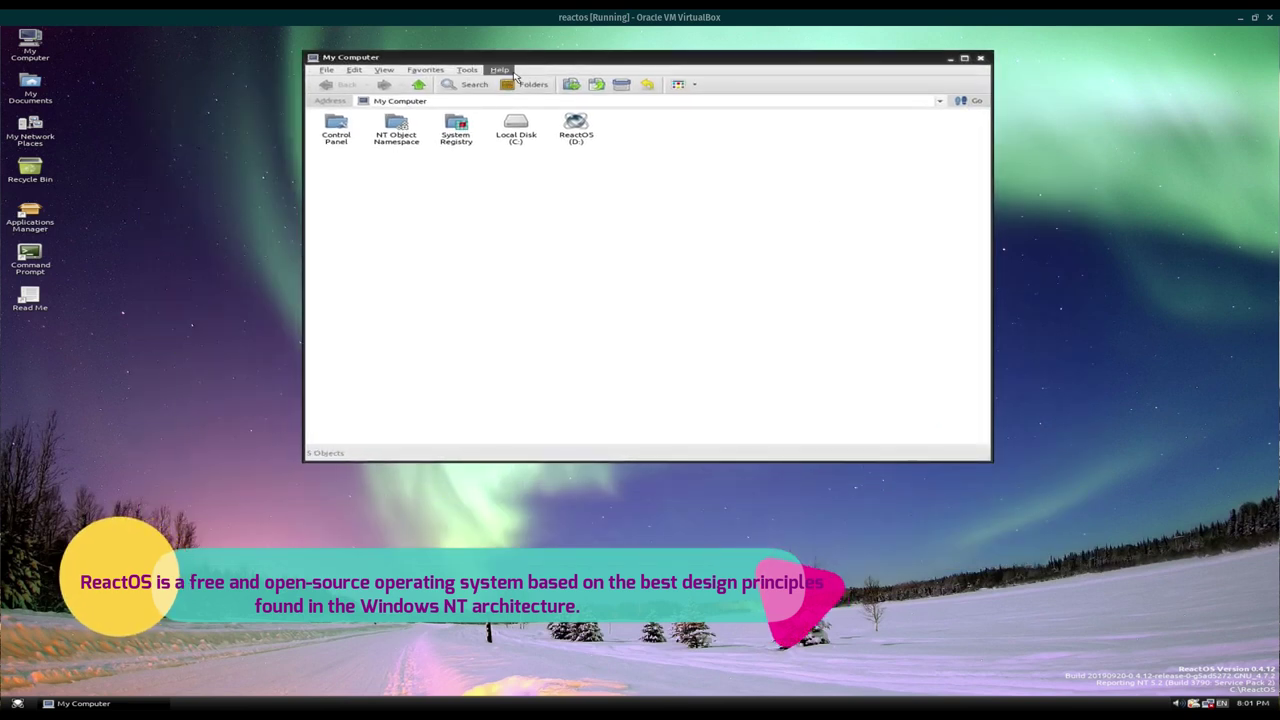
# - View the About ReactOS information including its authors, and close the dialog
pyautogui.click(499, 70)
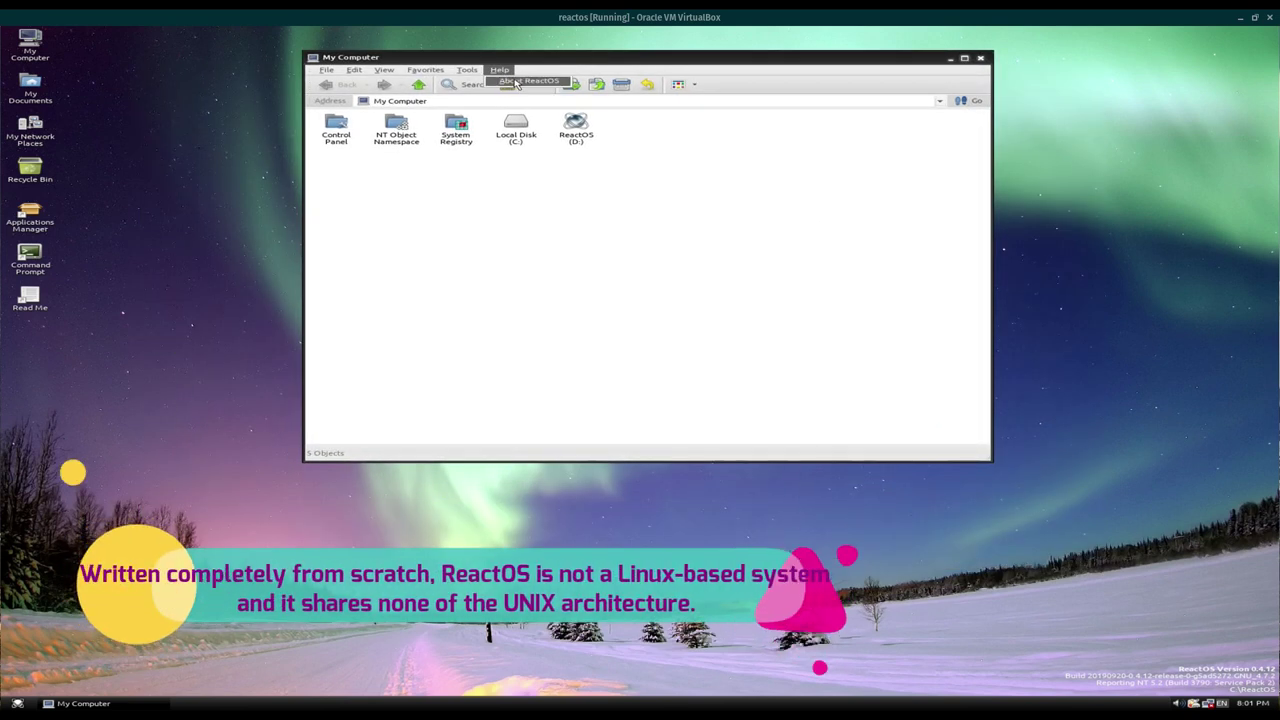
pyautogui.click(508, 84)
pyautogui.moveTo(483, 57); pyautogui.dragTo(583, 158)
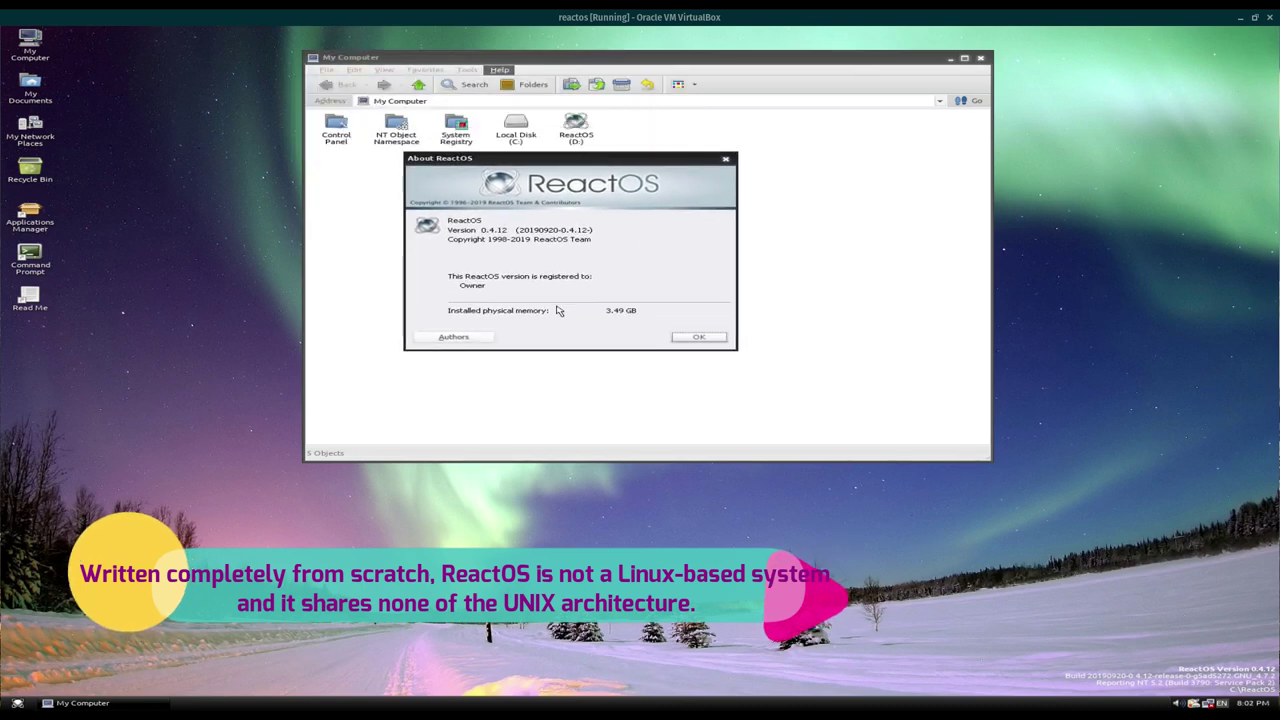
pyautogui.click(486, 338)
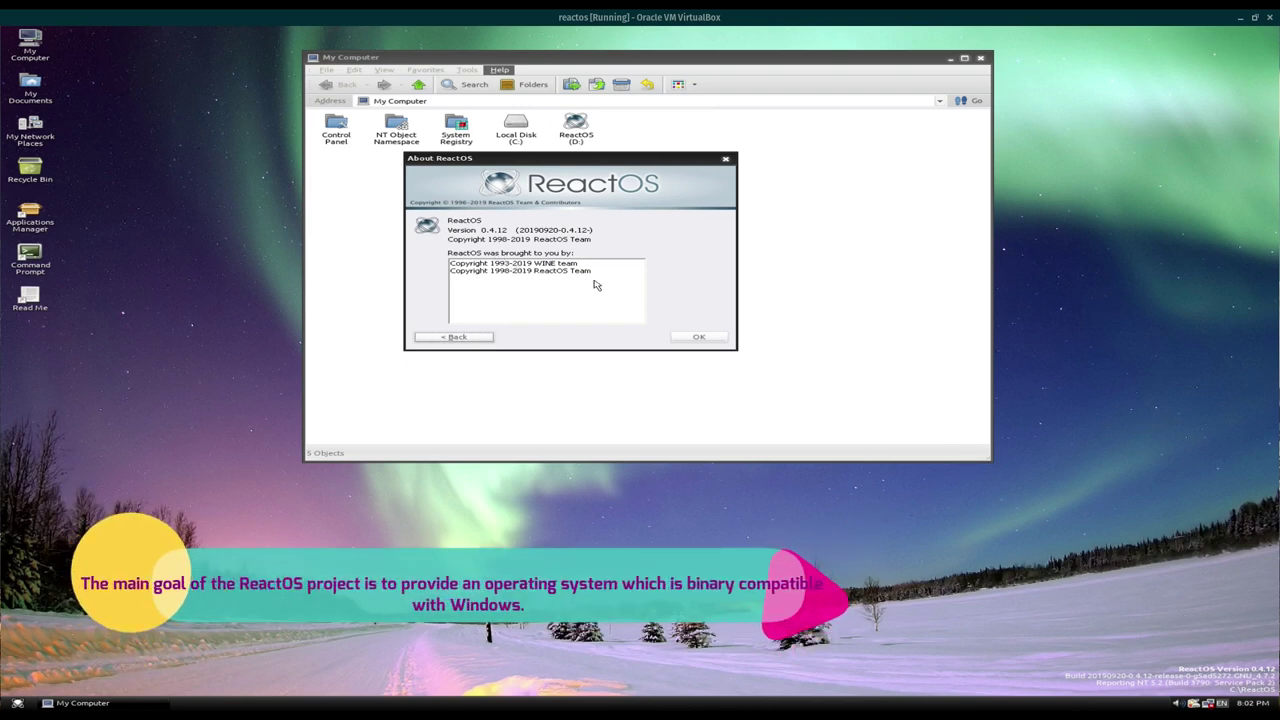
pyautogui.click(702, 338)
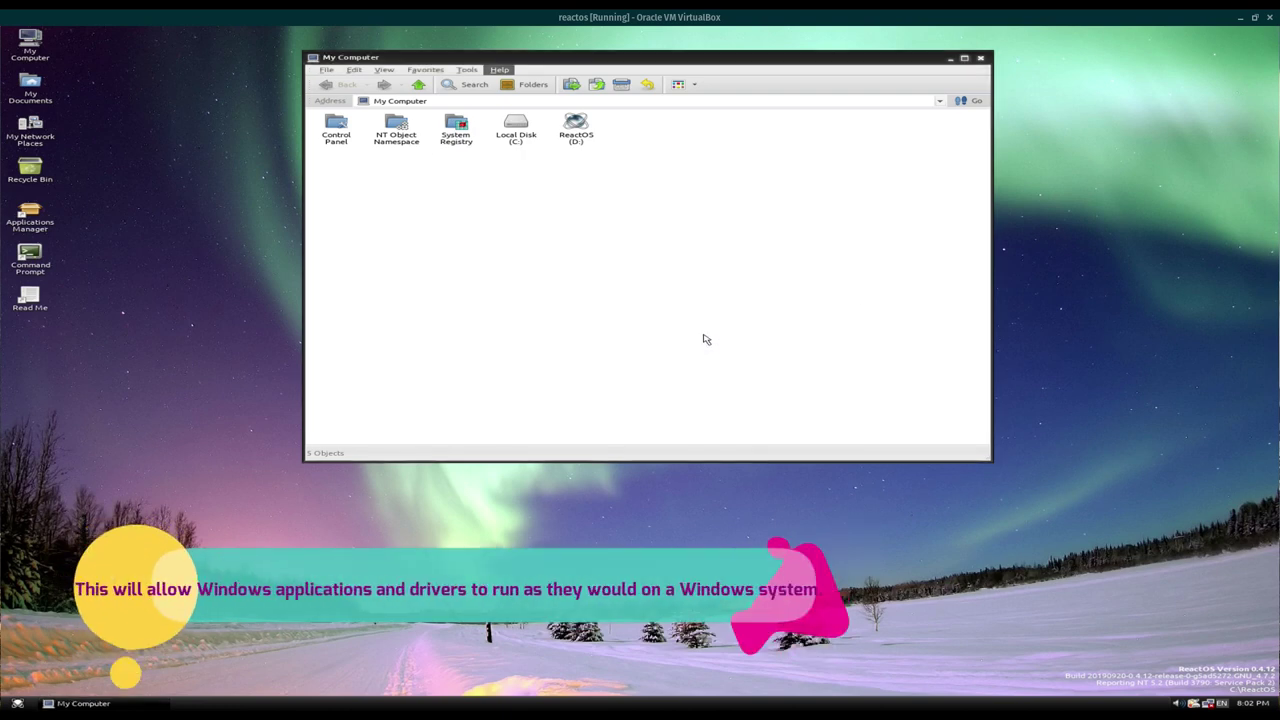
# - Browse the ReactOS, Program Files and Documents and Settings folders on Local Disk (C:), and return to My Computer
pyautogui.doubleClick(515, 127)
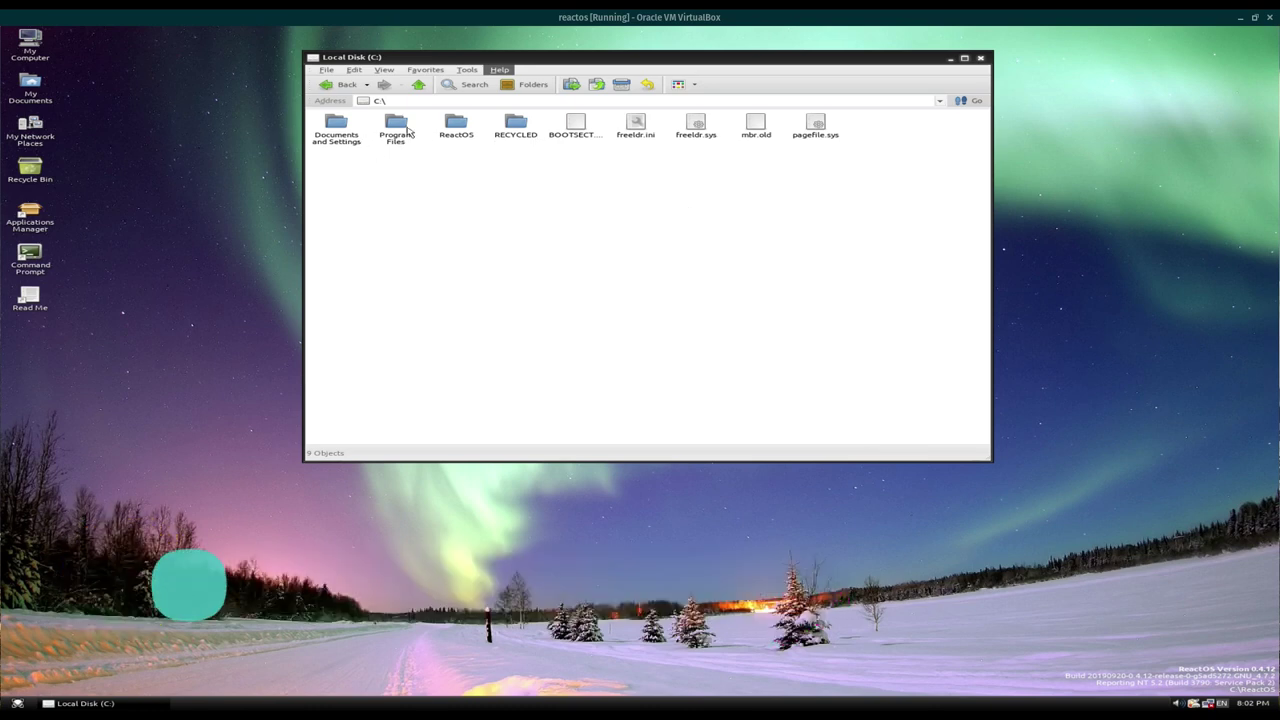
pyautogui.doubleClick(460, 128)
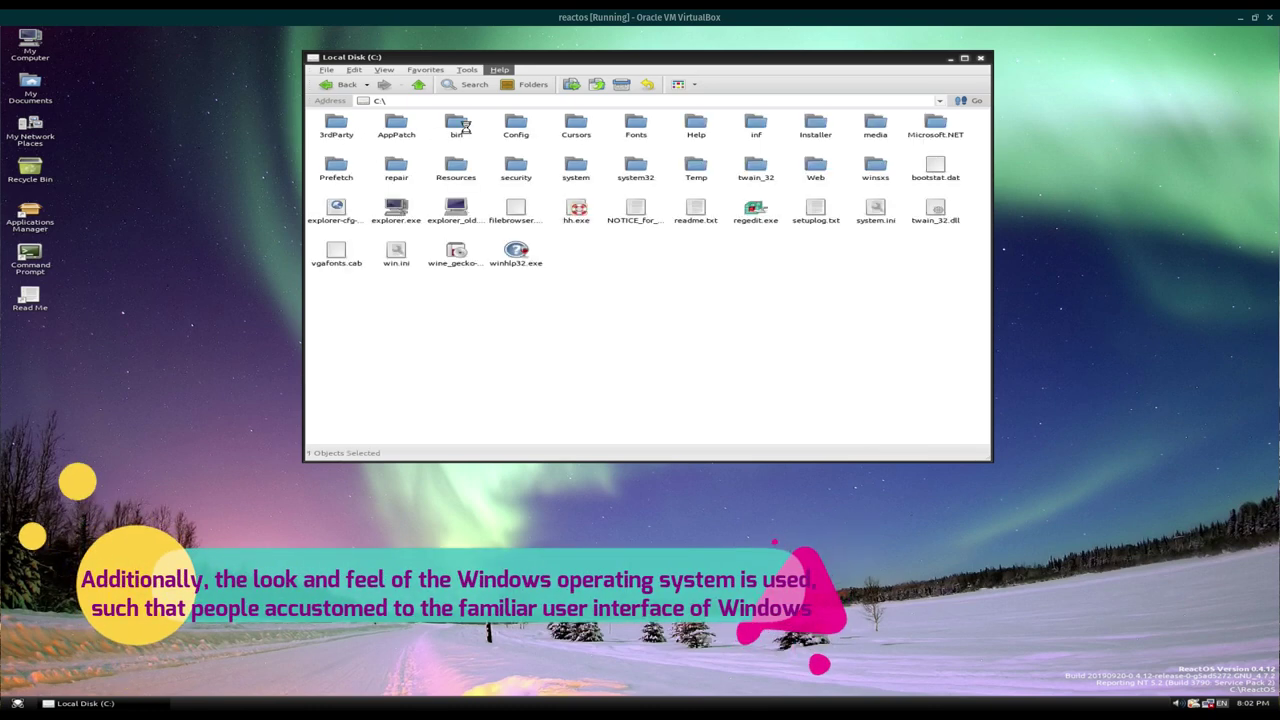
pyautogui.click(346, 86)
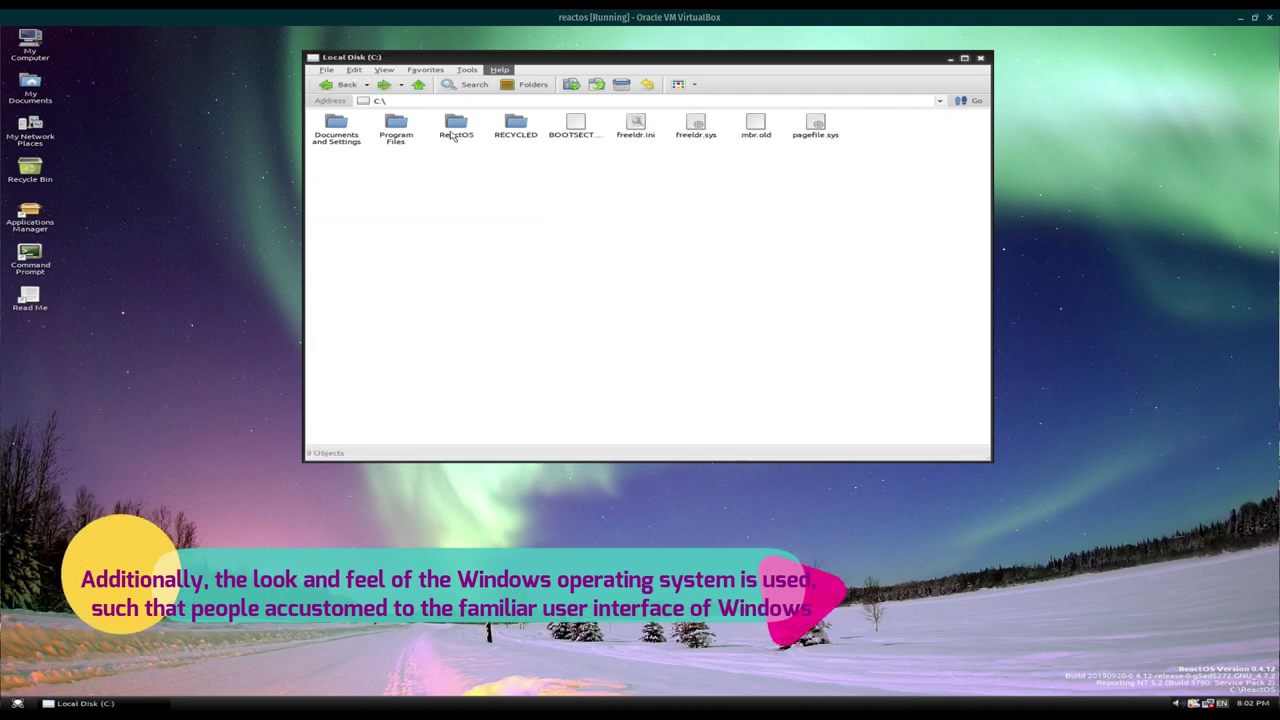
pyautogui.doubleClick(405, 127)
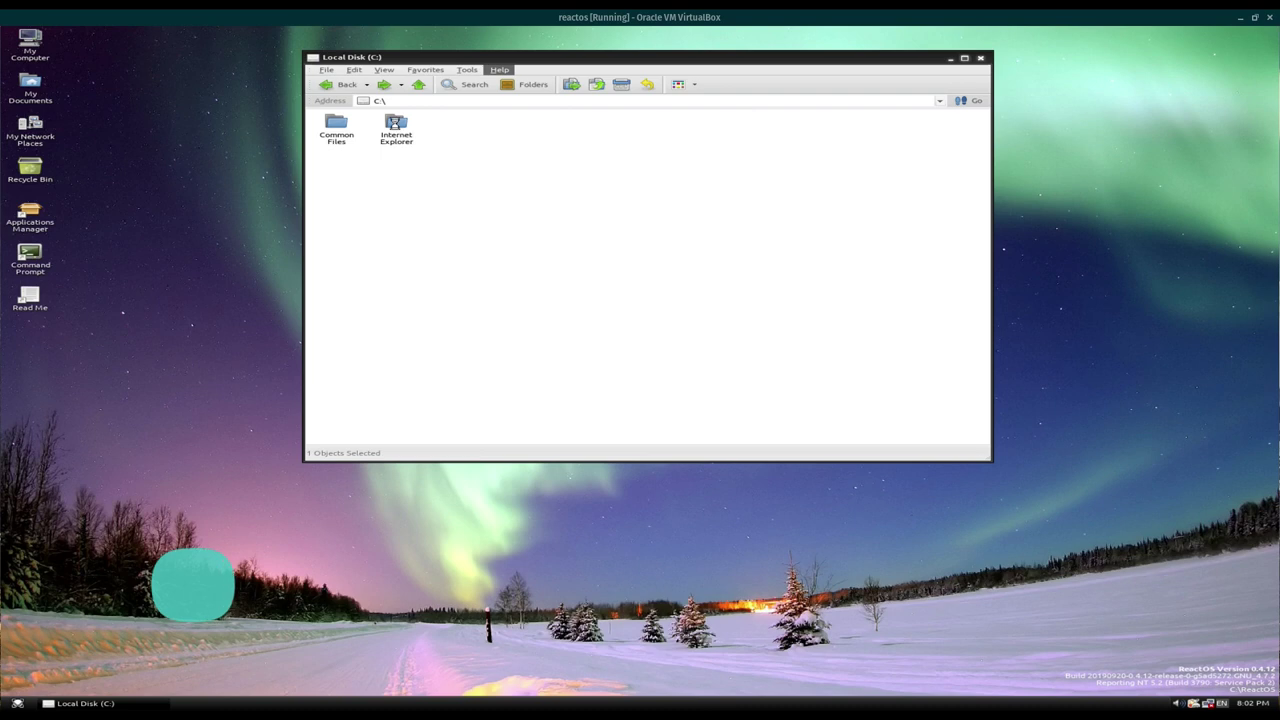
pyautogui.click(347, 86)
pyautogui.doubleClick(336, 126)
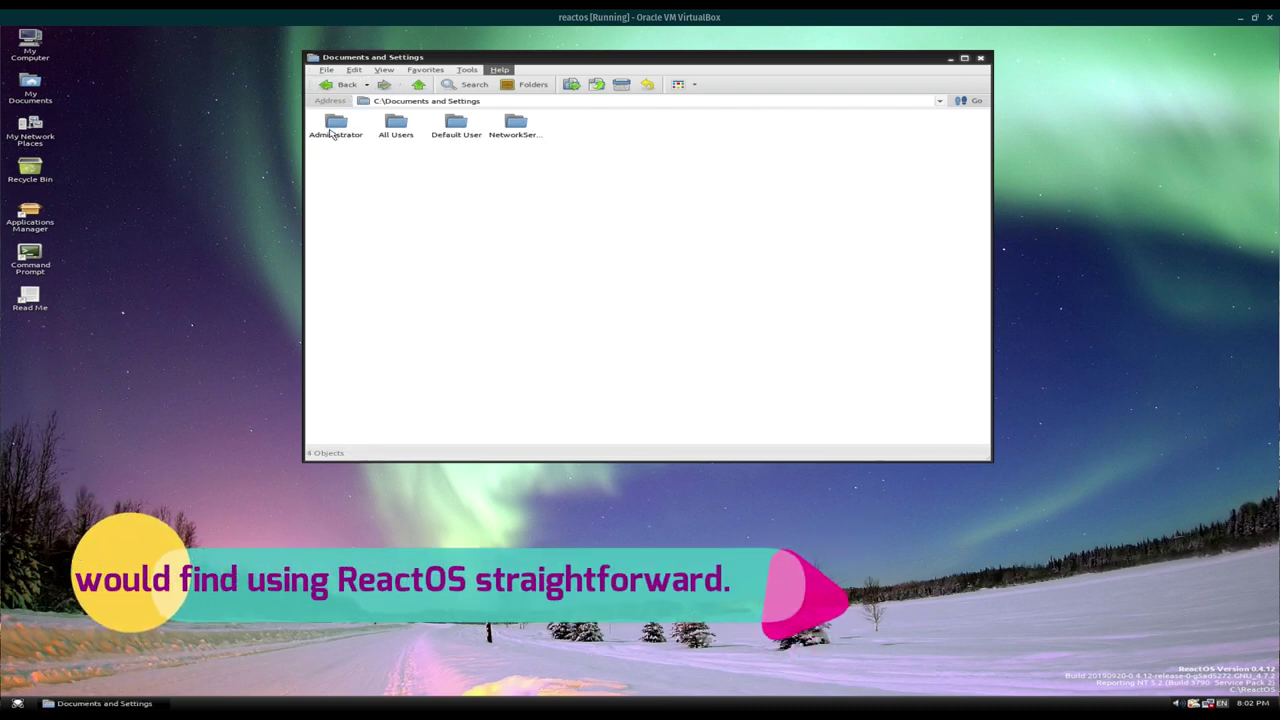
pyautogui.click(334, 85)
pyautogui.click(334, 86)
# - View the root keys of the System Registry from My Computer, and close the window
pyautogui.click(580, 128)
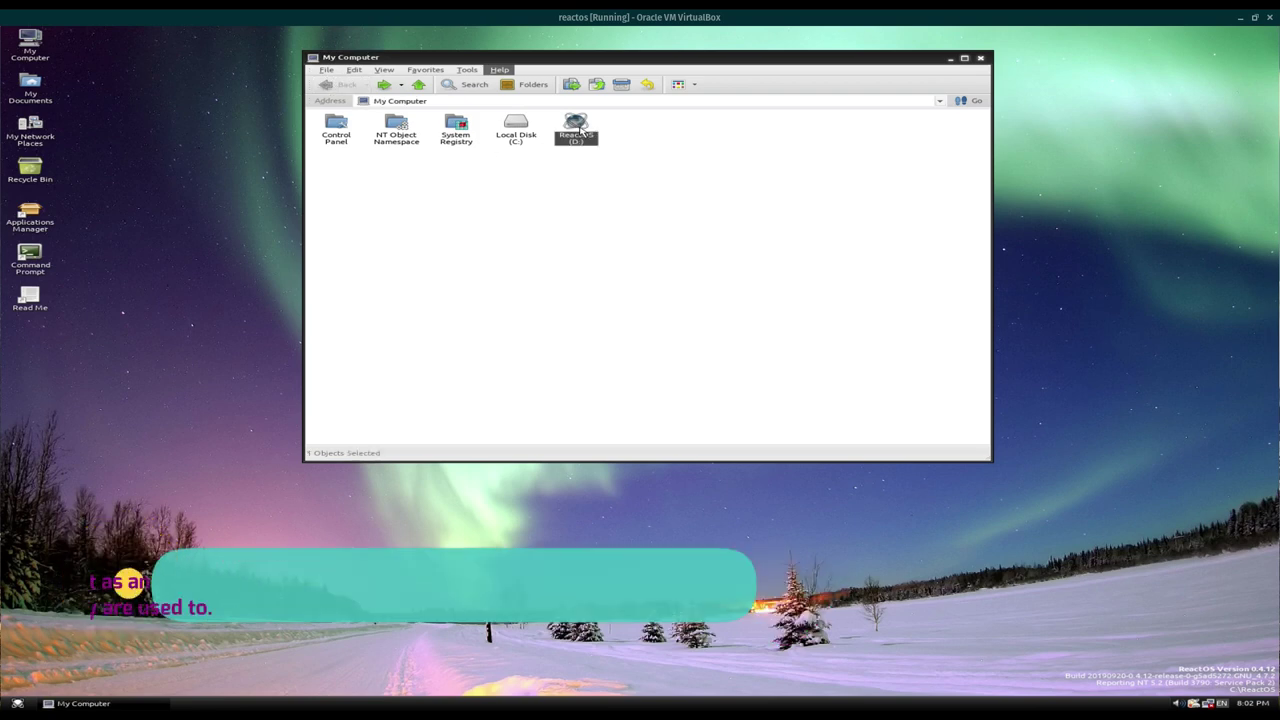
pyautogui.click(396, 128)
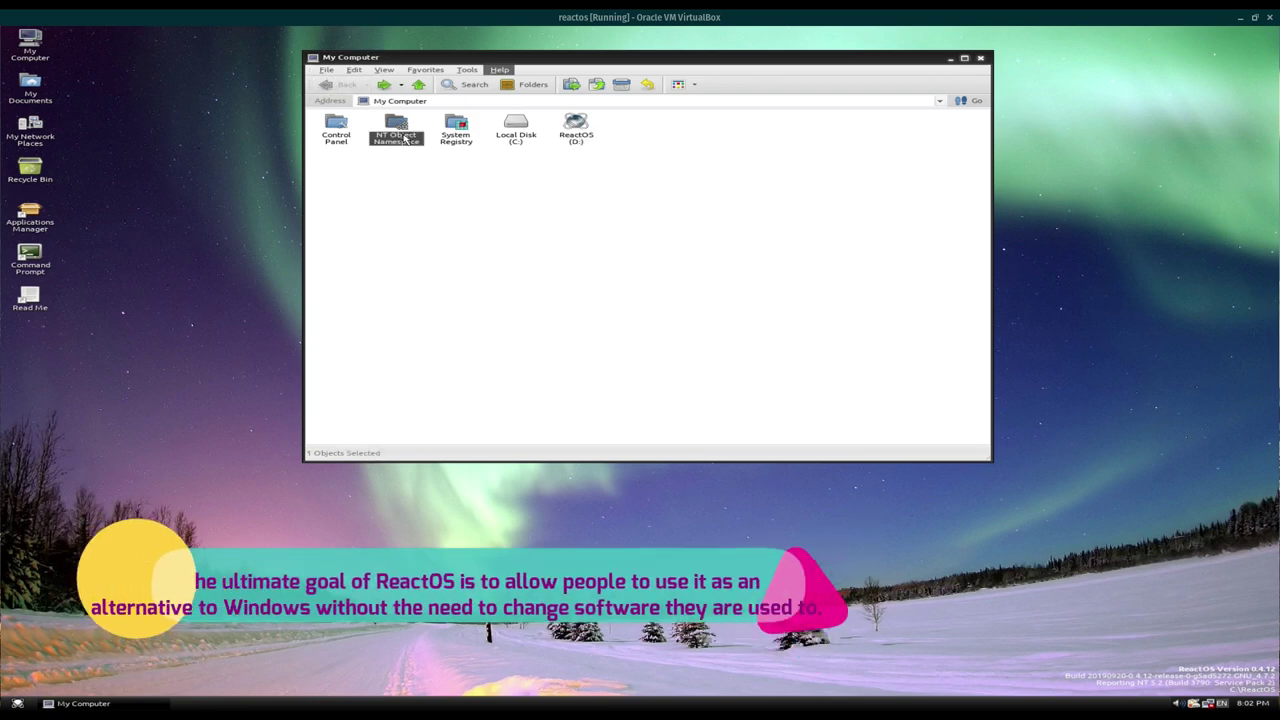
pyautogui.doubleClick(450, 128)
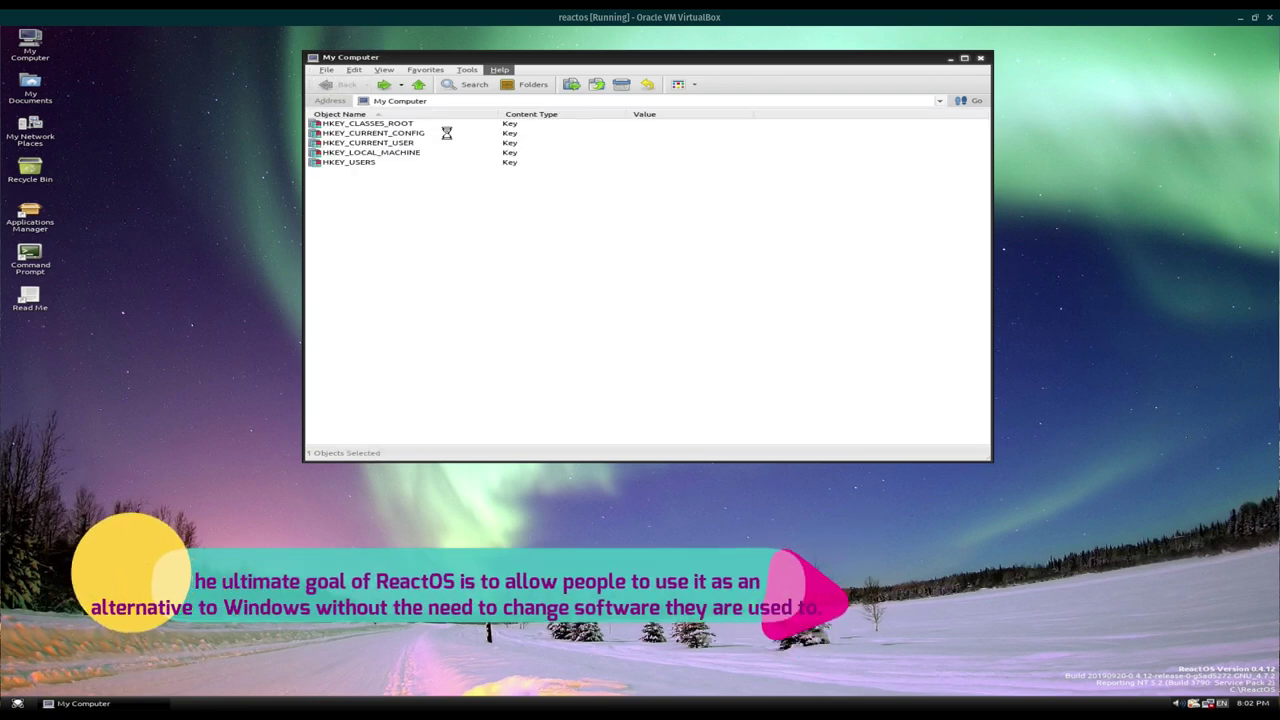
pyautogui.click(980, 57)
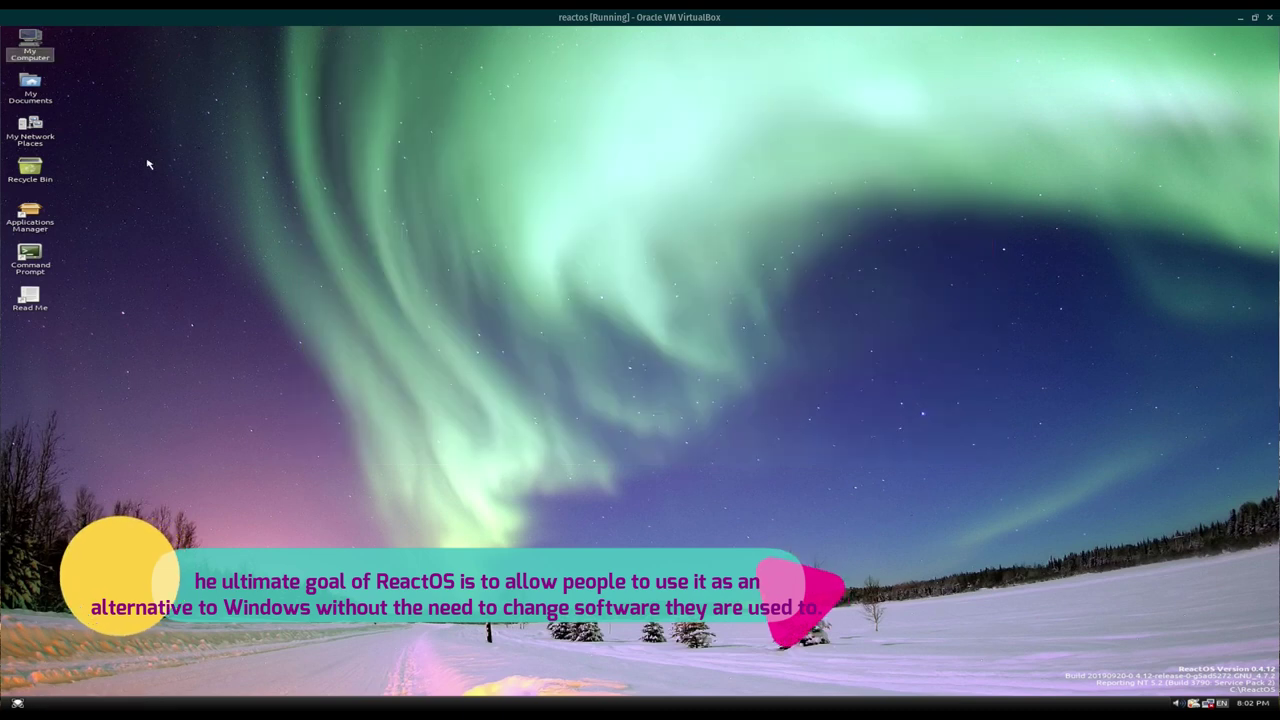
# - Open the Applications Manager from the desktop and move its window slightly higher
pyautogui.click(46, 97)
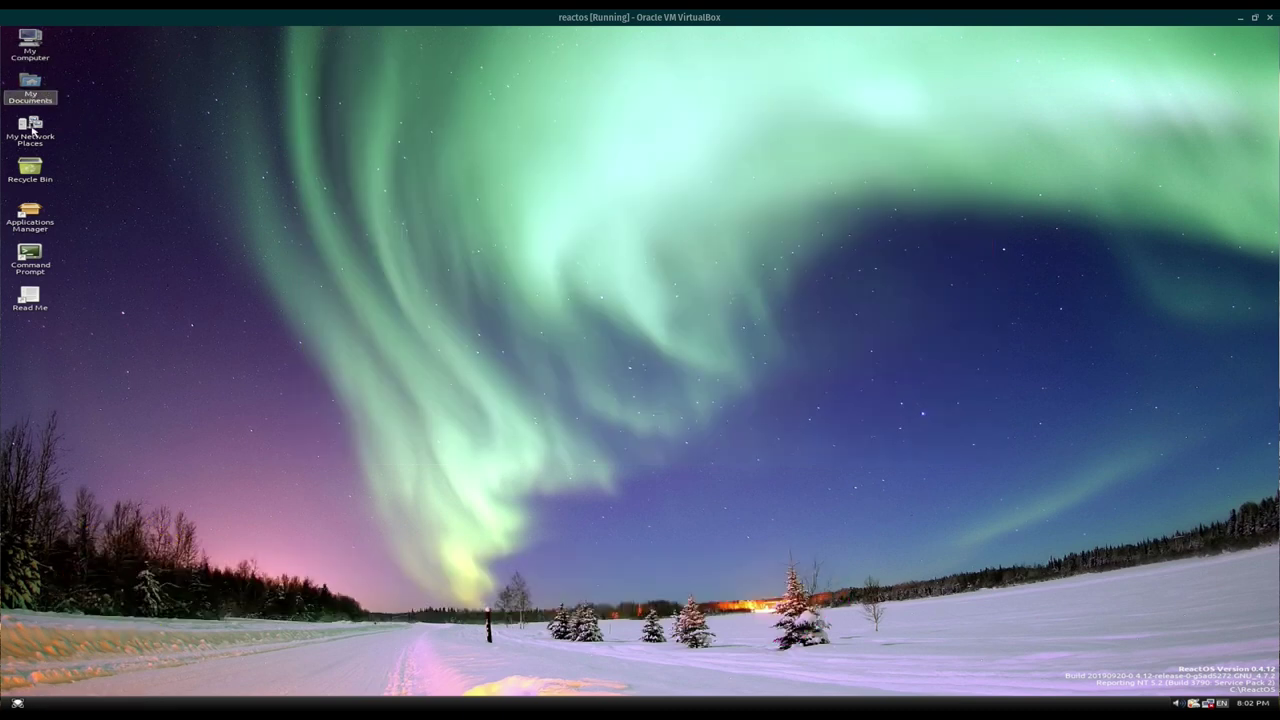
pyautogui.click(27, 208)
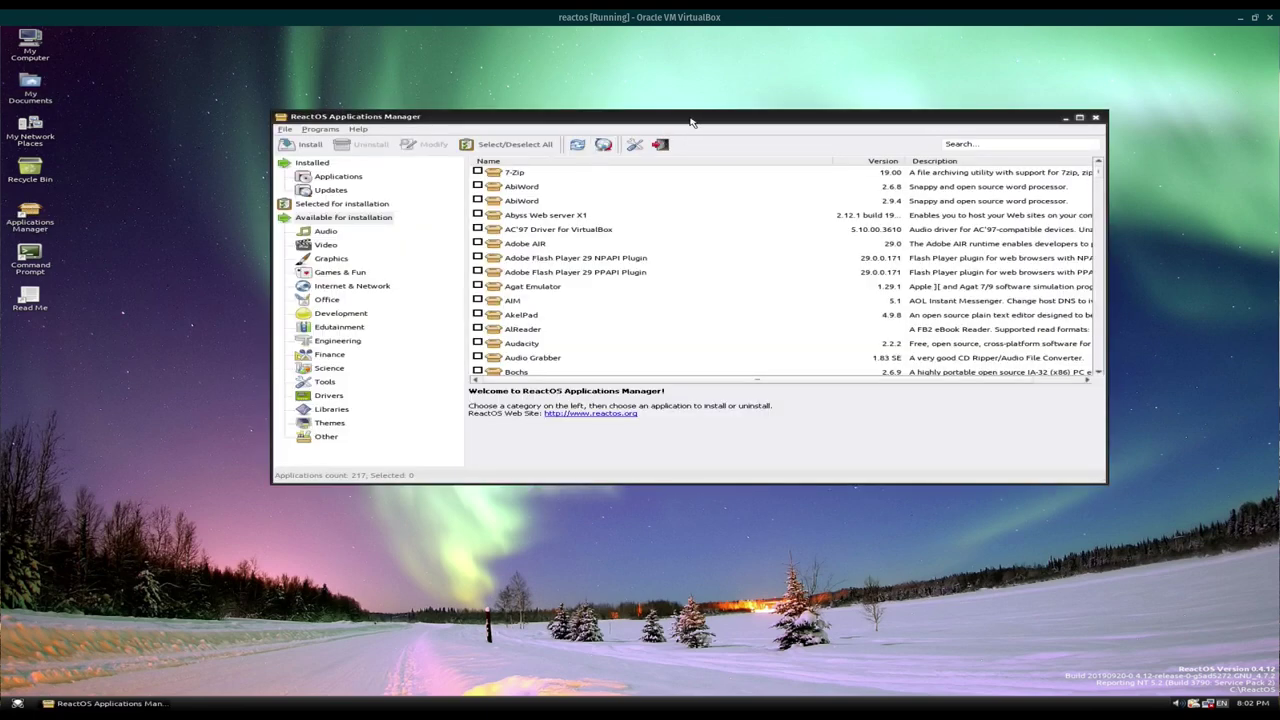
pyautogui.moveTo(690, 121); pyautogui.dragTo(674, 91)
# - Review the installed applications, the updates, the programs selected for installation and those available for installation
pyautogui.click(320, 147)
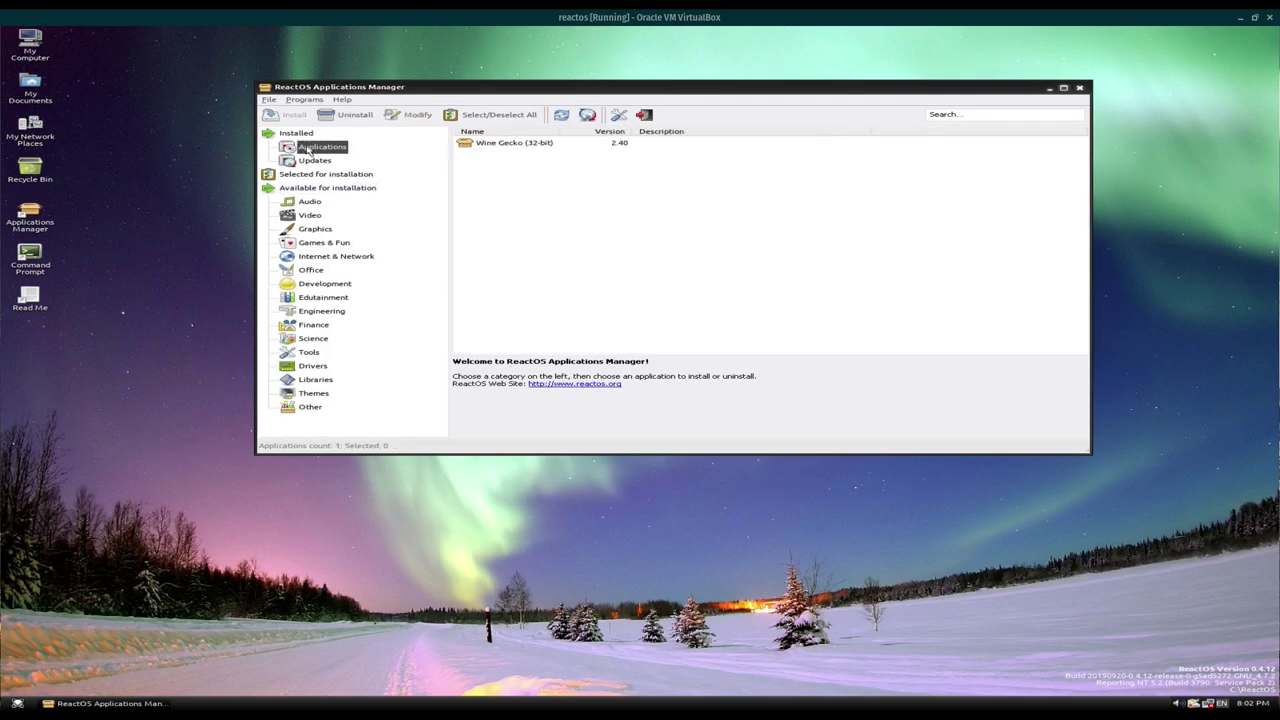
pyautogui.click(325, 160)
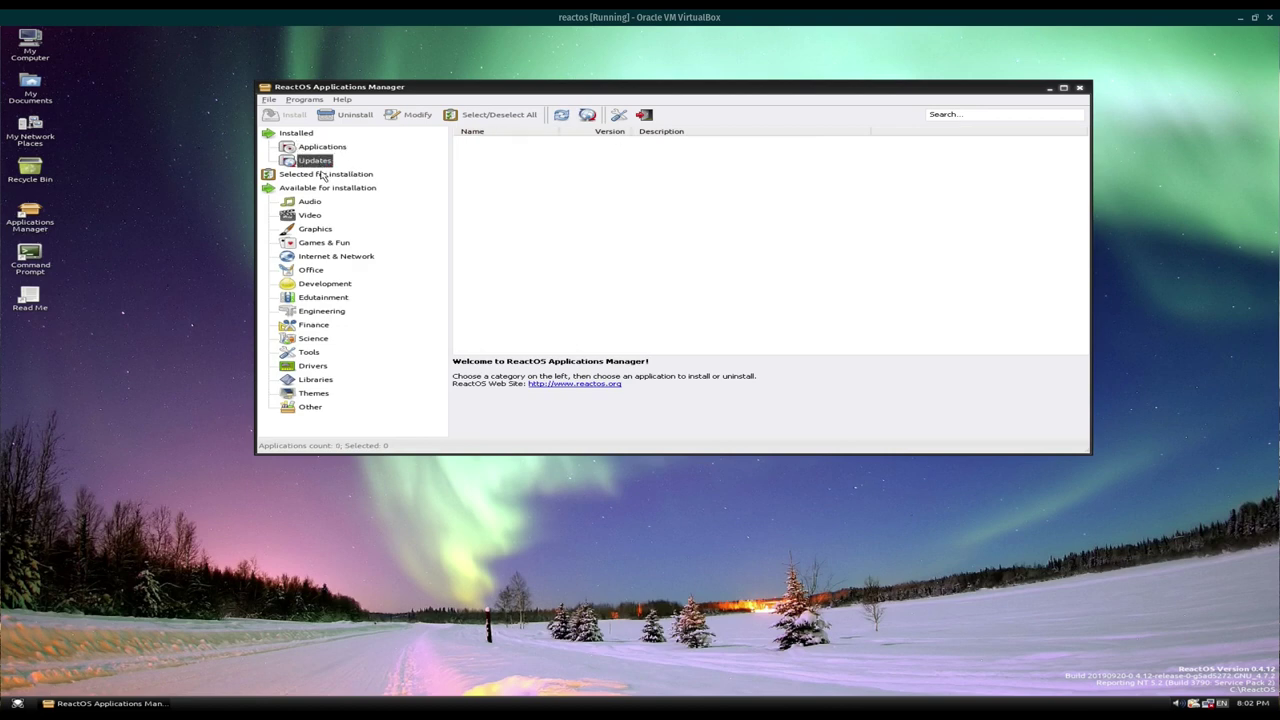
pyautogui.click(322, 175)
pyautogui.click(320, 190)
# - Browse the available programs in the Audio, Video, Graphics and Games & Fun categories, through the end of the games list
pyautogui.click(310, 203)
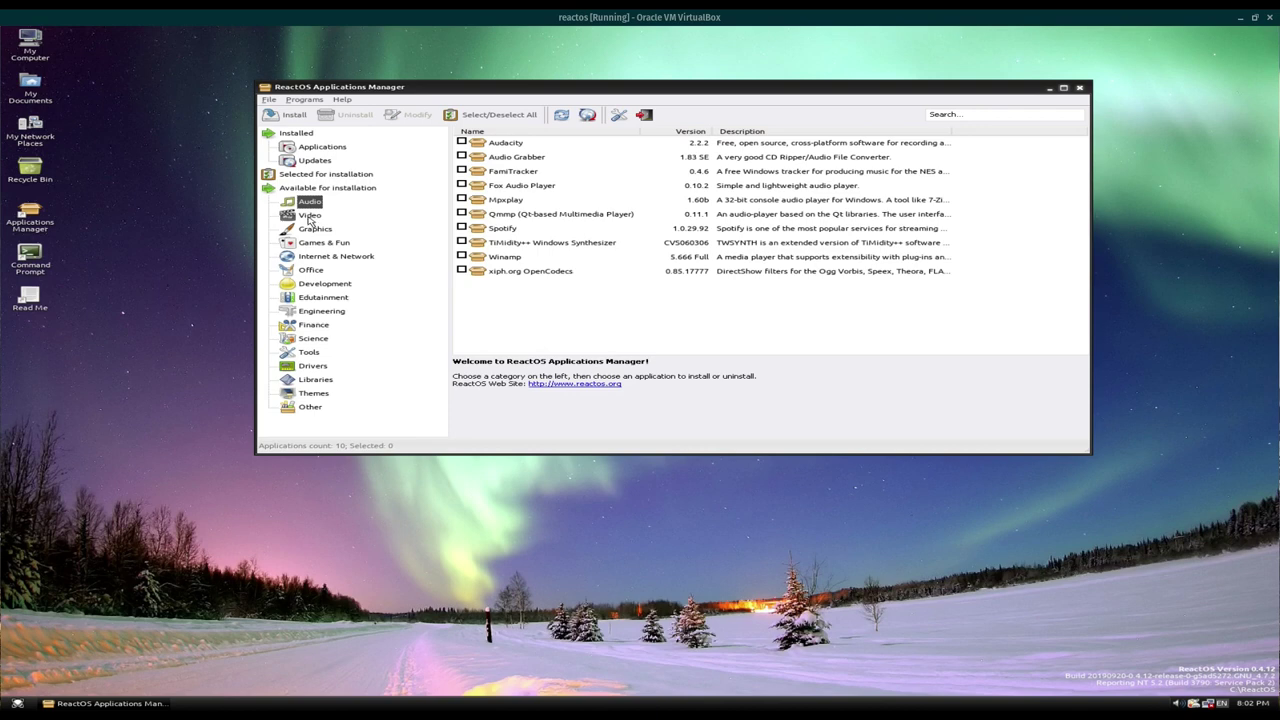
pyautogui.click(310, 217)
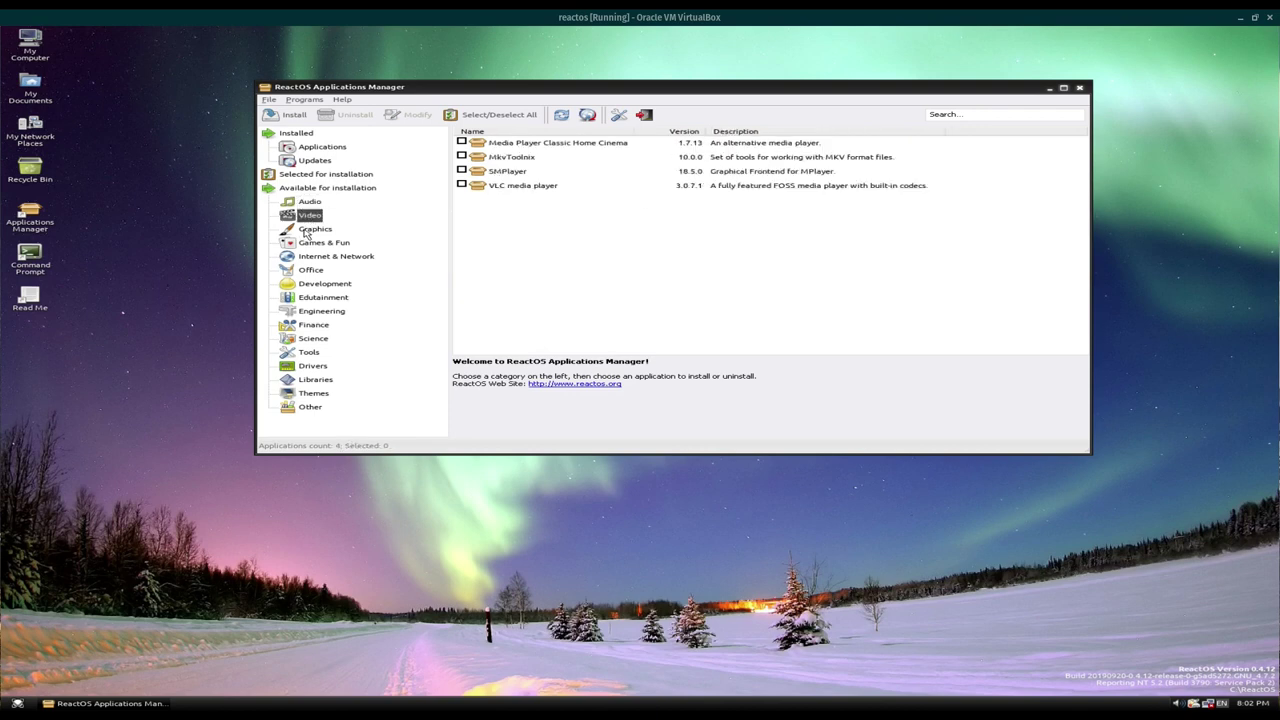
pyautogui.click(307, 232)
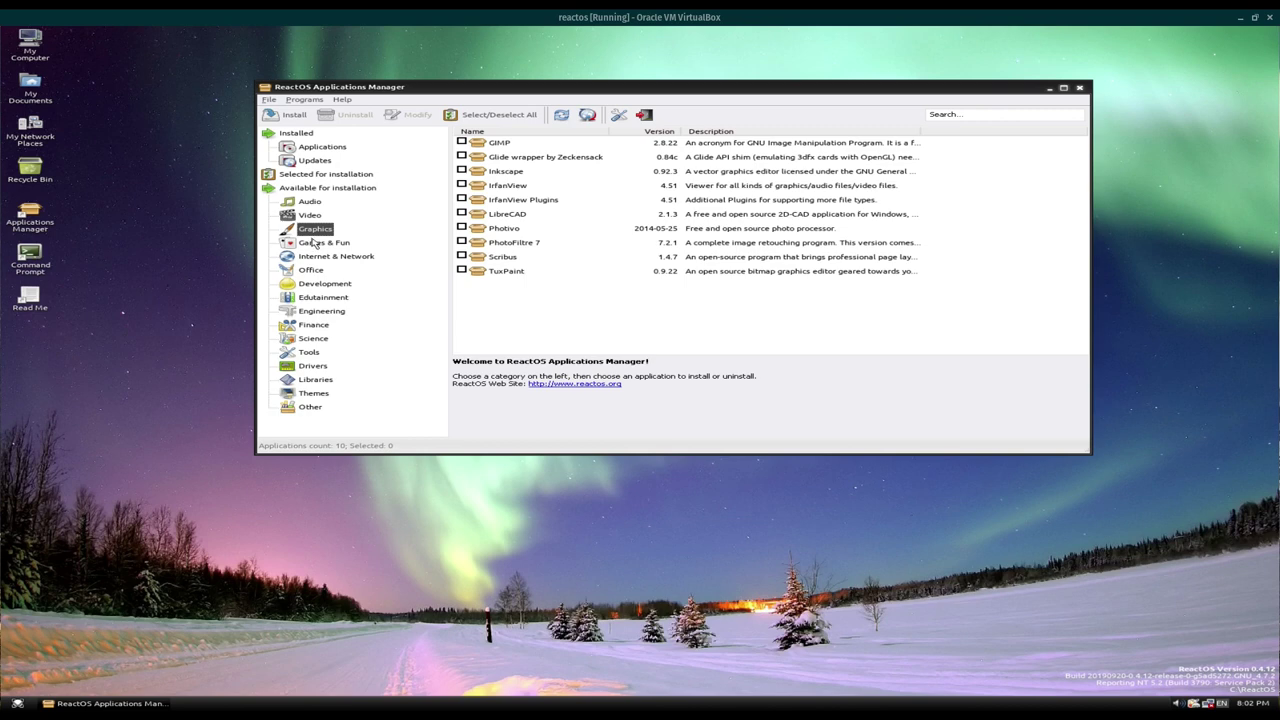
pyautogui.click(306, 245)
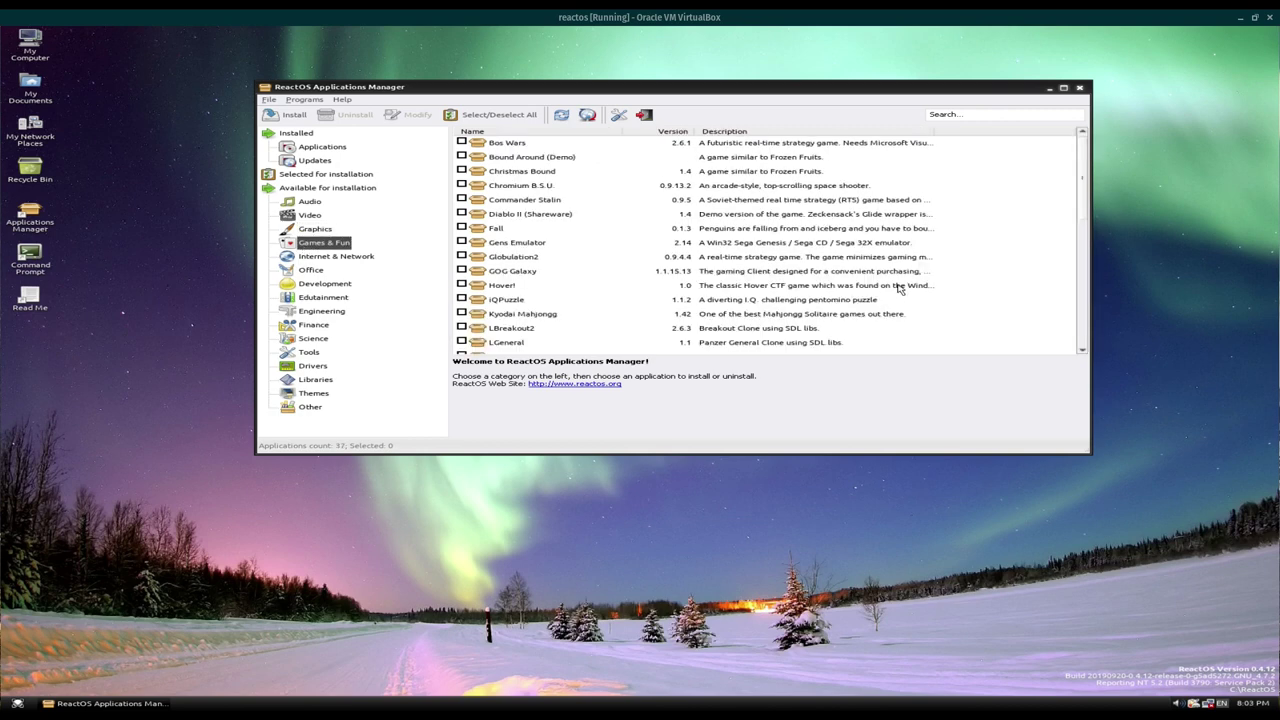
pyautogui.moveTo(1088, 192); pyautogui.dragTo(1104, 315)
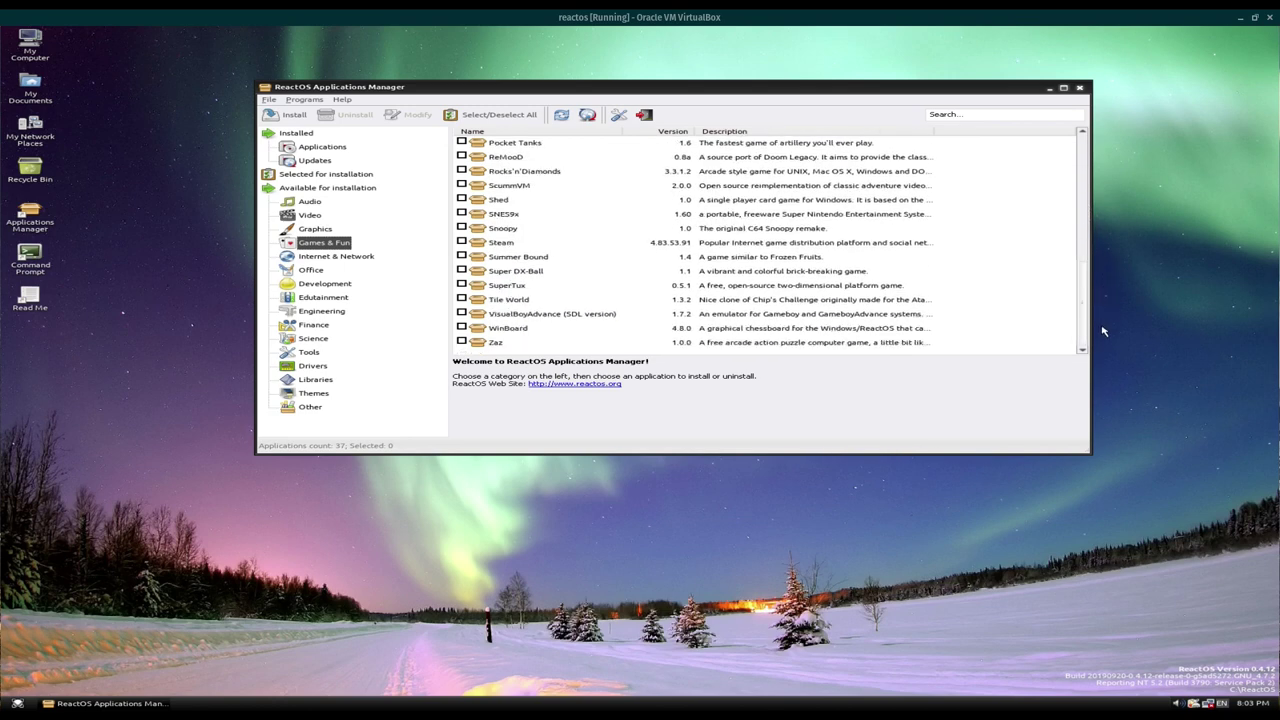
# - Browse the available programs in the Internet & Network, Office, Development, Edutainment and Engineering categories
pyautogui.click(336, 258)
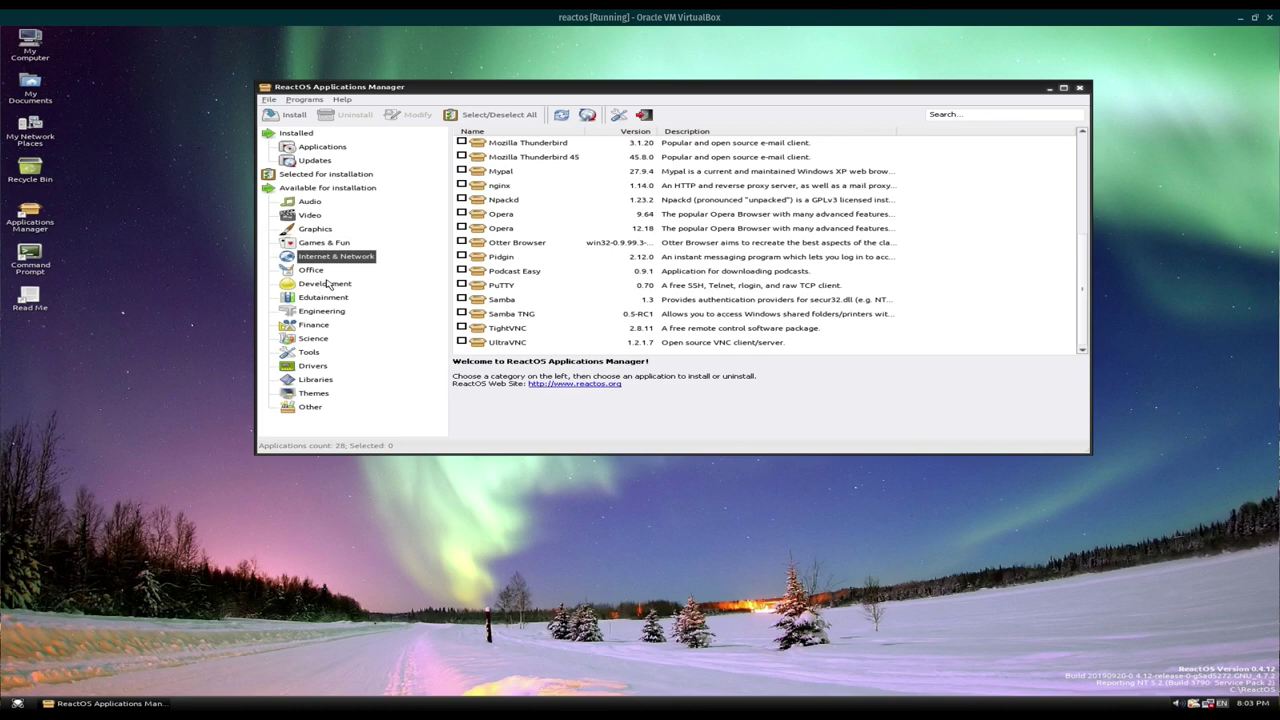
pyautogui.click(315, 272)
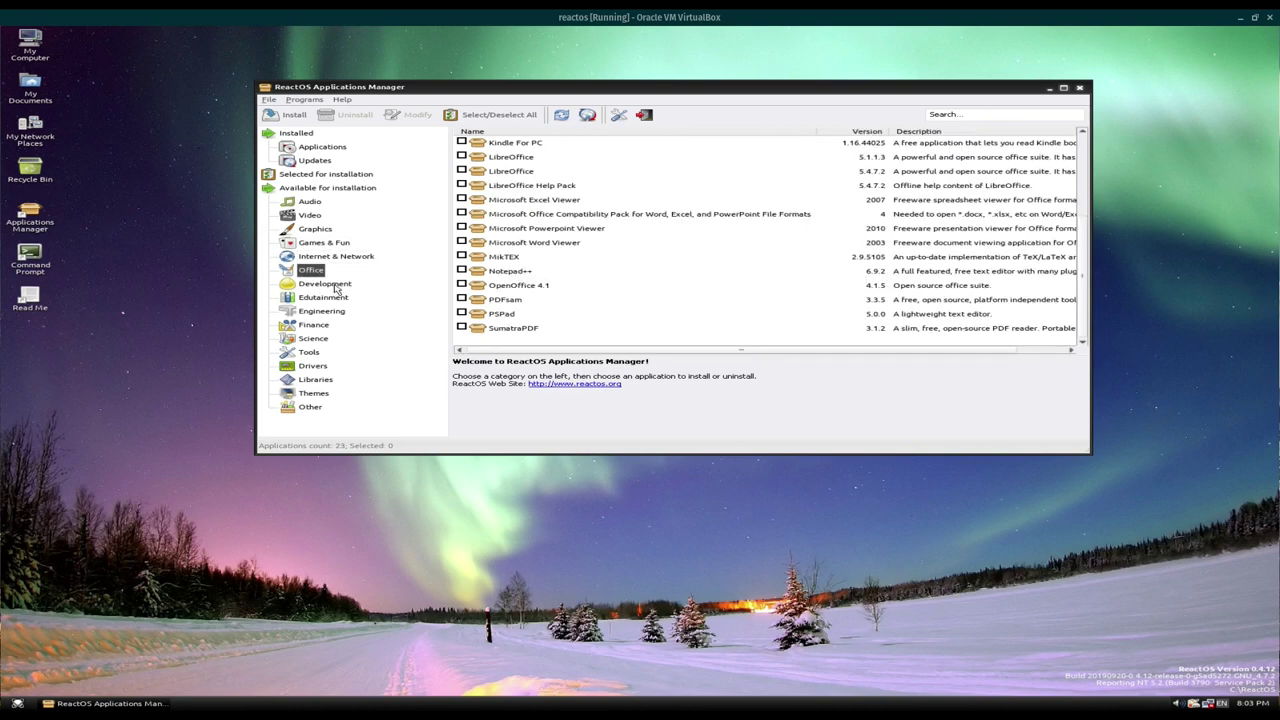
pyautogui.click(336, 286)
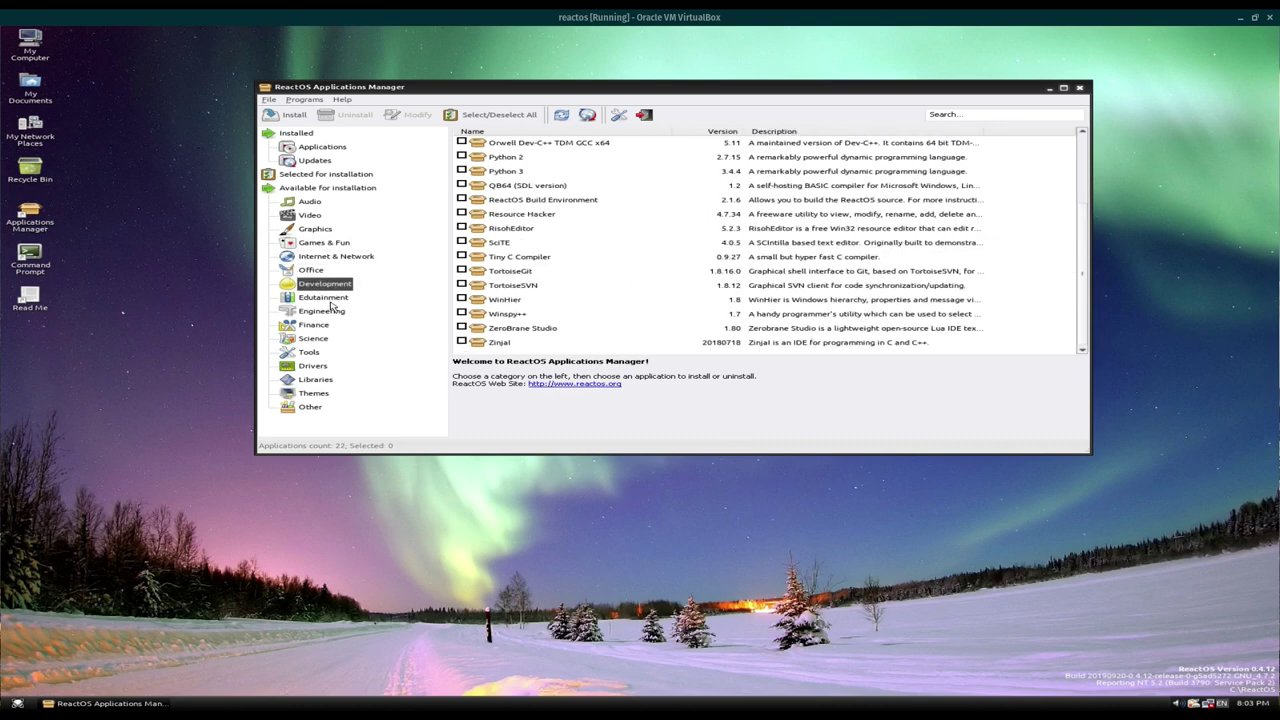
pyautogui.click(330, 298)
pyautogui.click(323, 314)
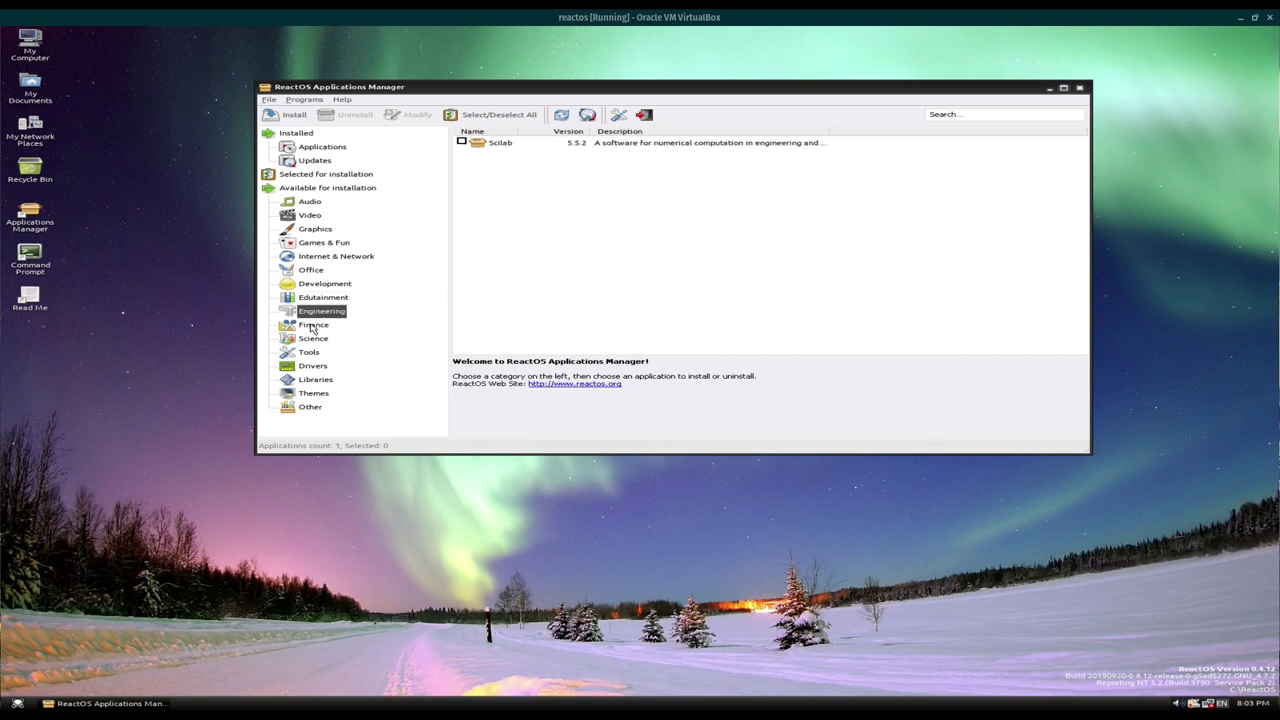
# - Browse the available programs in the Finance, Science, Tools, Drivers and Libraries categories
pyautogui.click(312, 327)
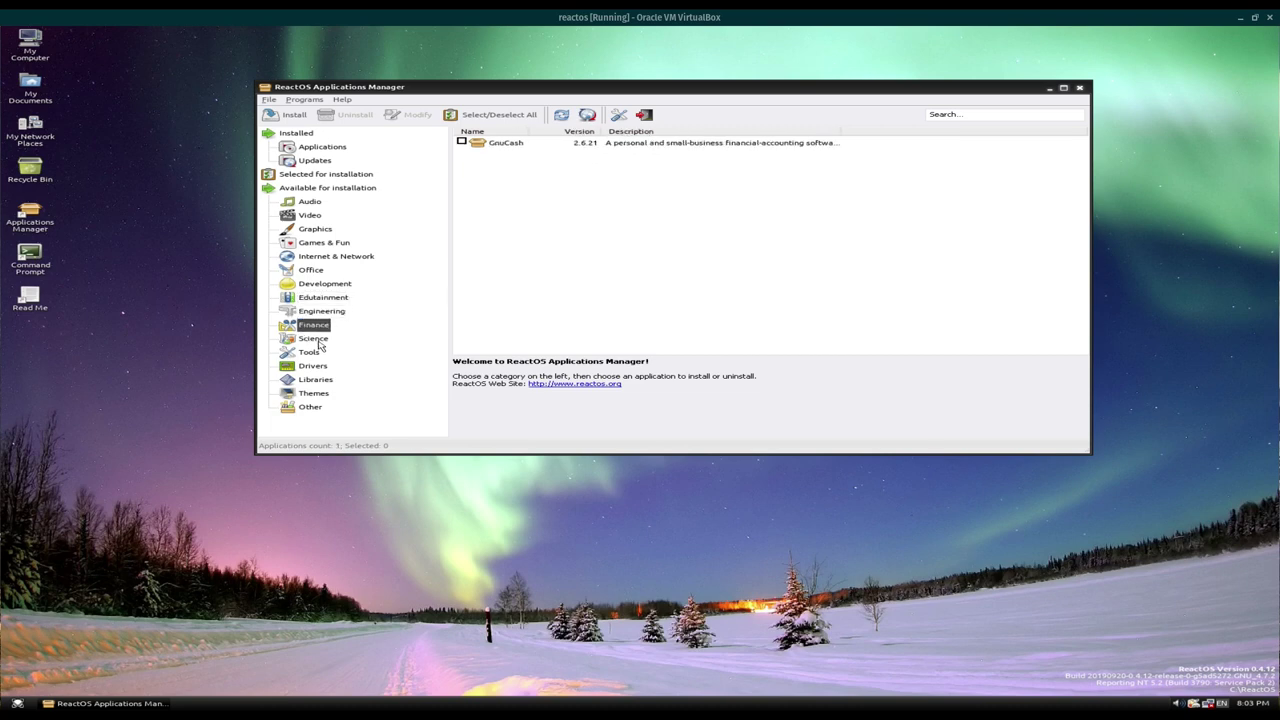
pyautogui.click(317, 339)
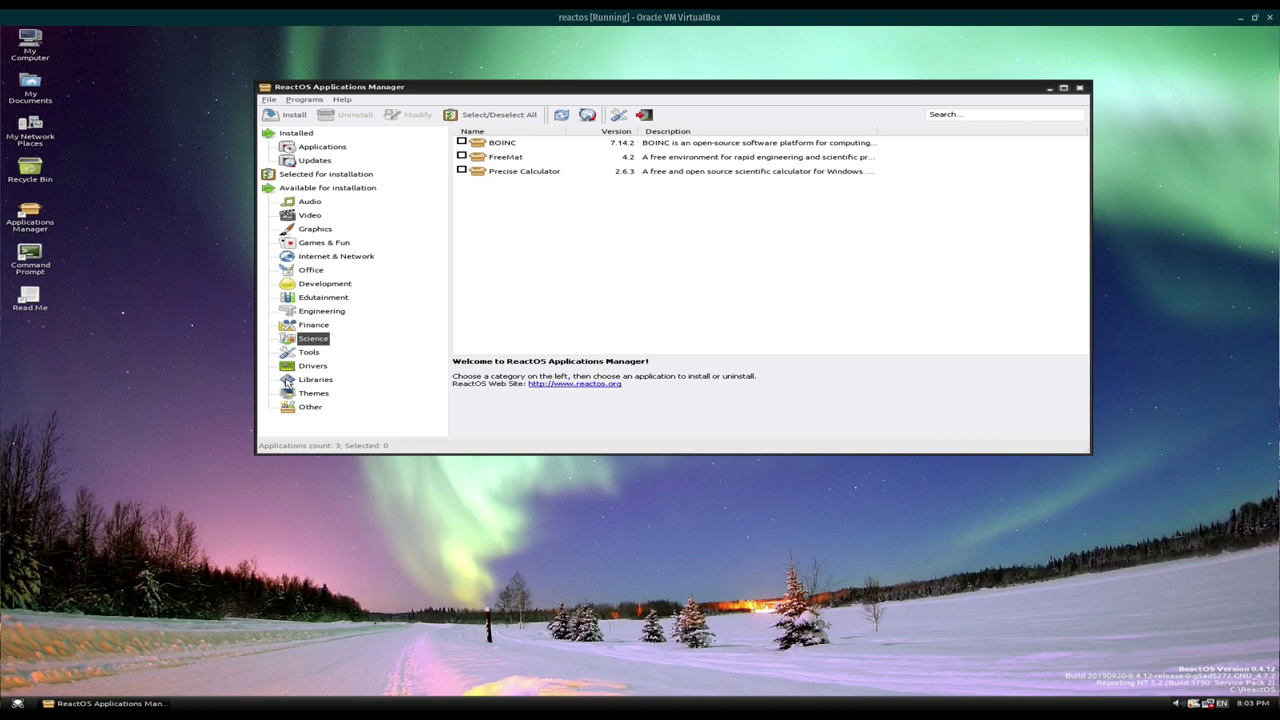
pyautogui.click(310, 353)
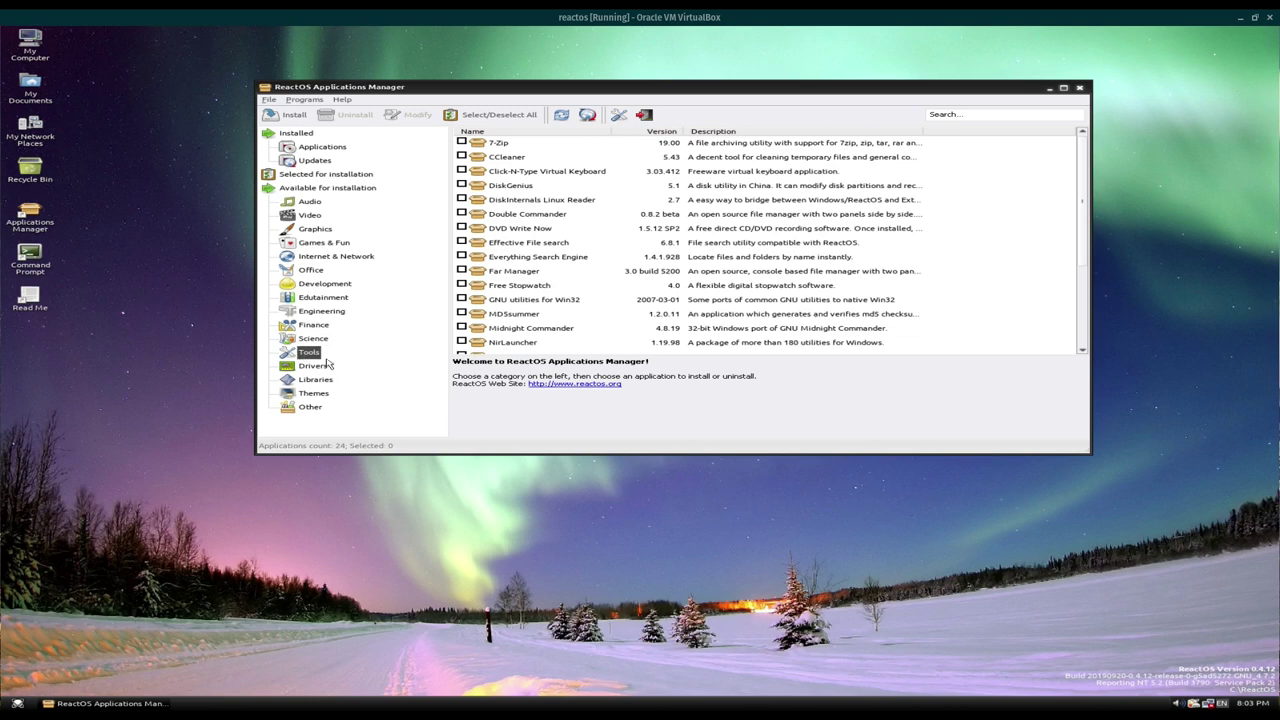
pyautogui.click(312, 367)
pyautogui.click(316, 380)
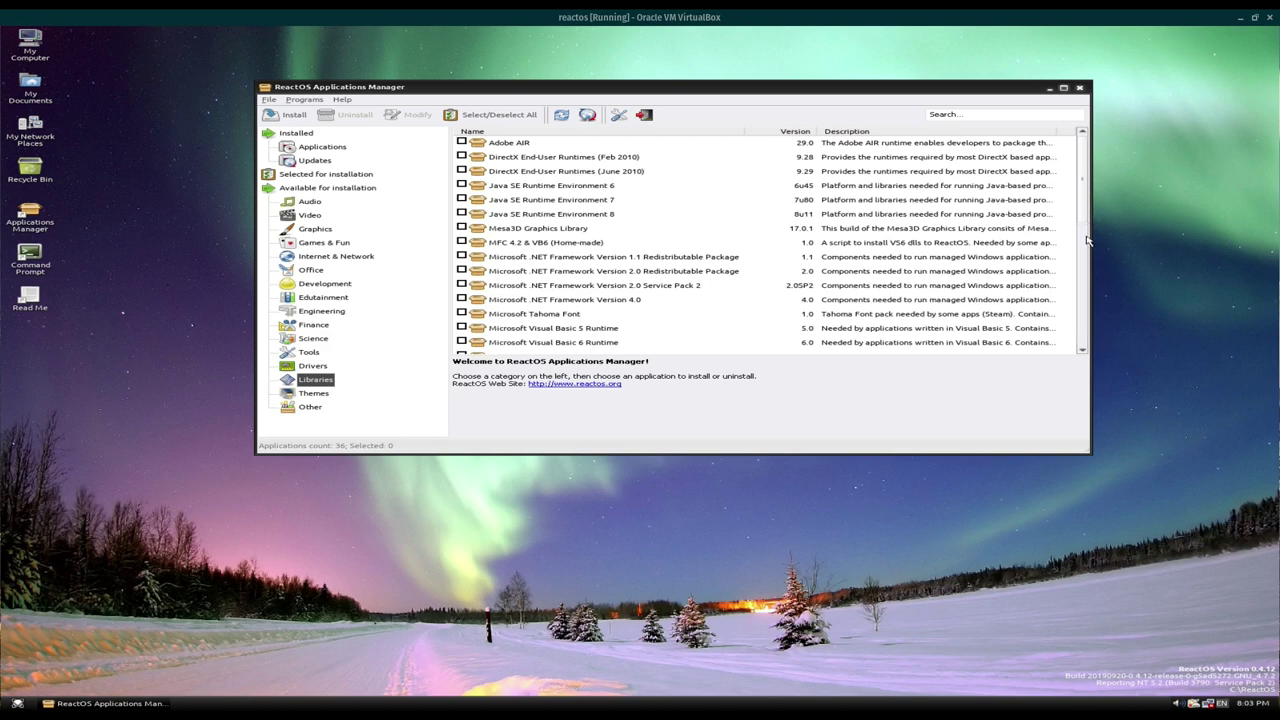
pyautogui.scroll(-3, 1087, 241)
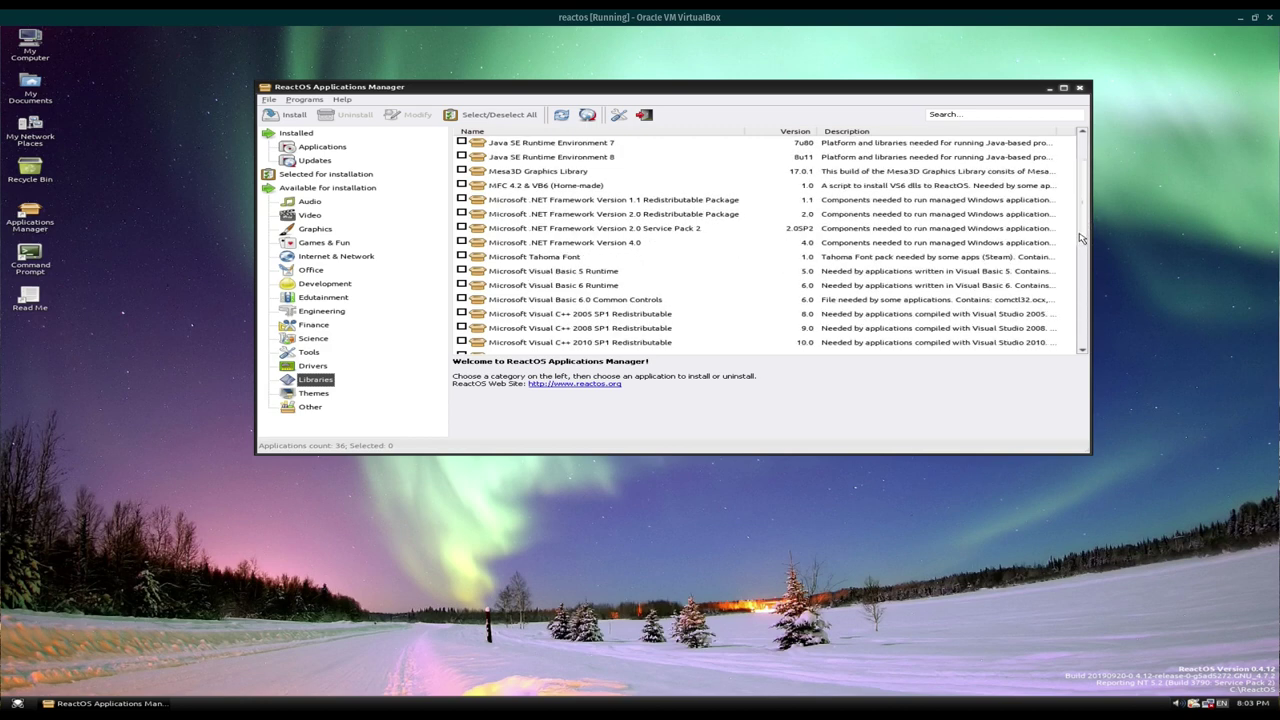
# - Browse the rest of the Libraries list and the Themes and Other categories, and close the Applications Manager
pyautogui.moveTo(1079, 255); pyautogui.dragTo(1104, 350)
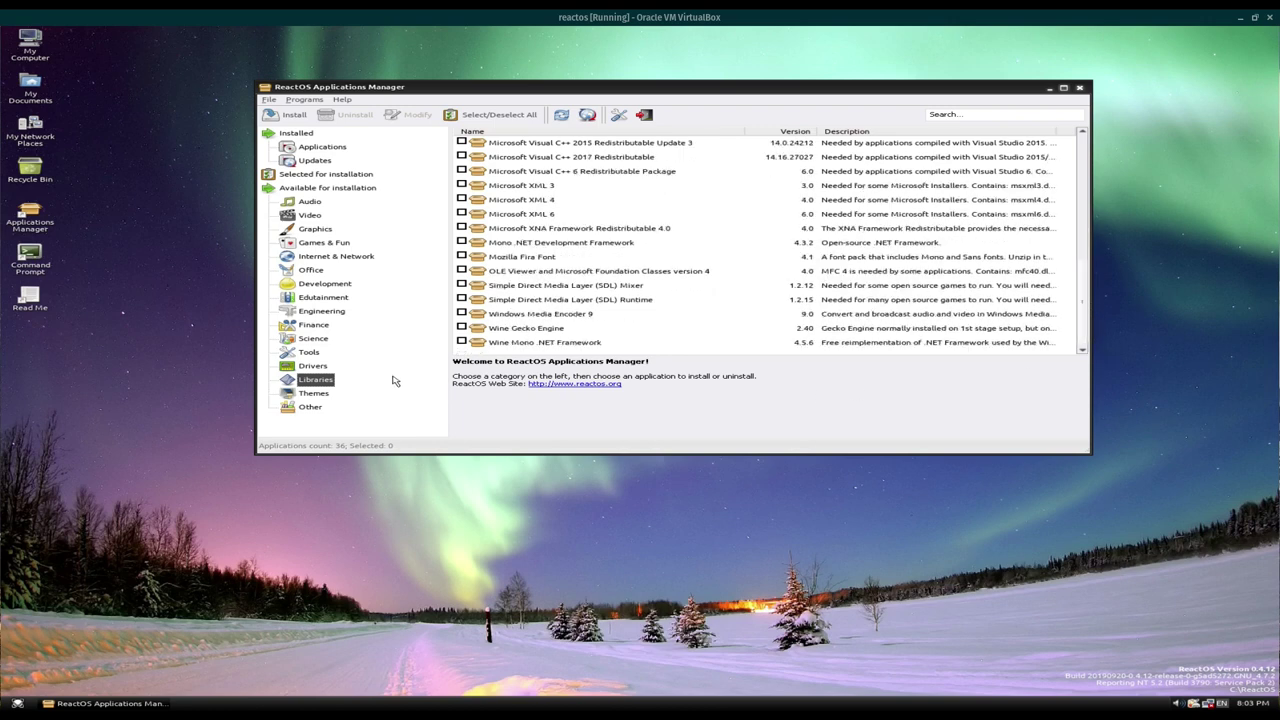
pyautogui.click(315, 394)
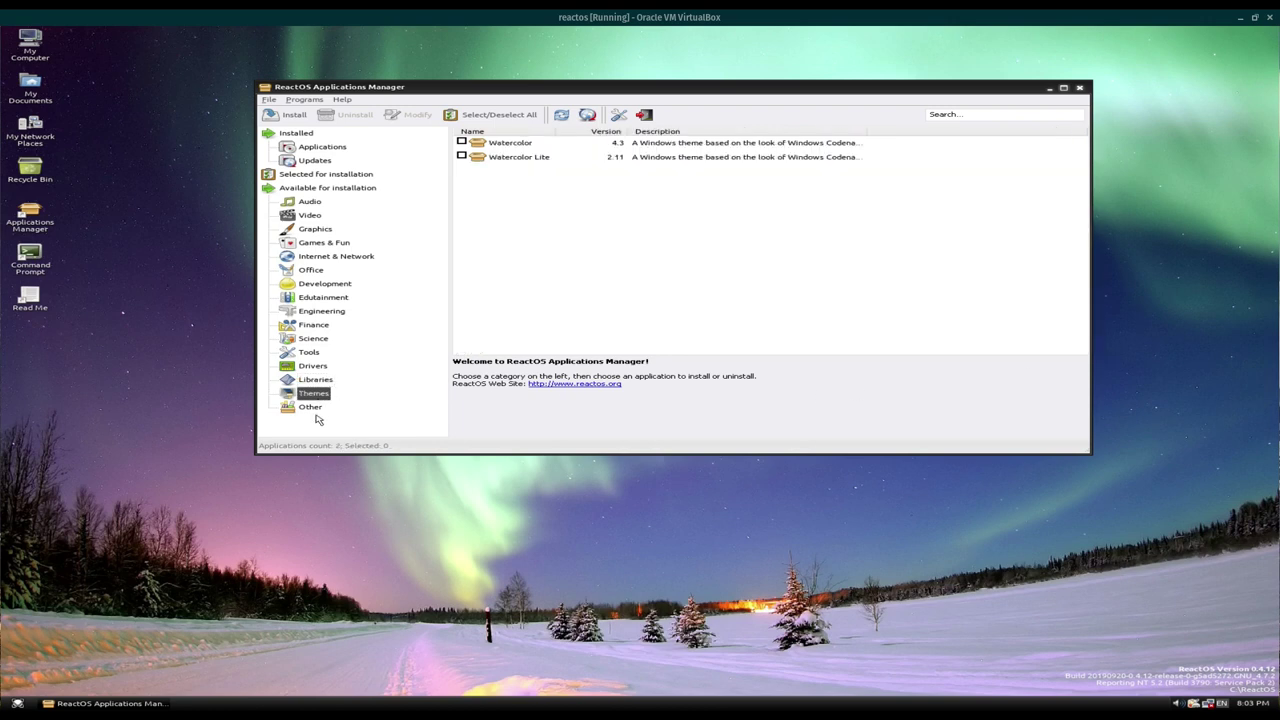
pyautogui.click(312, 408)
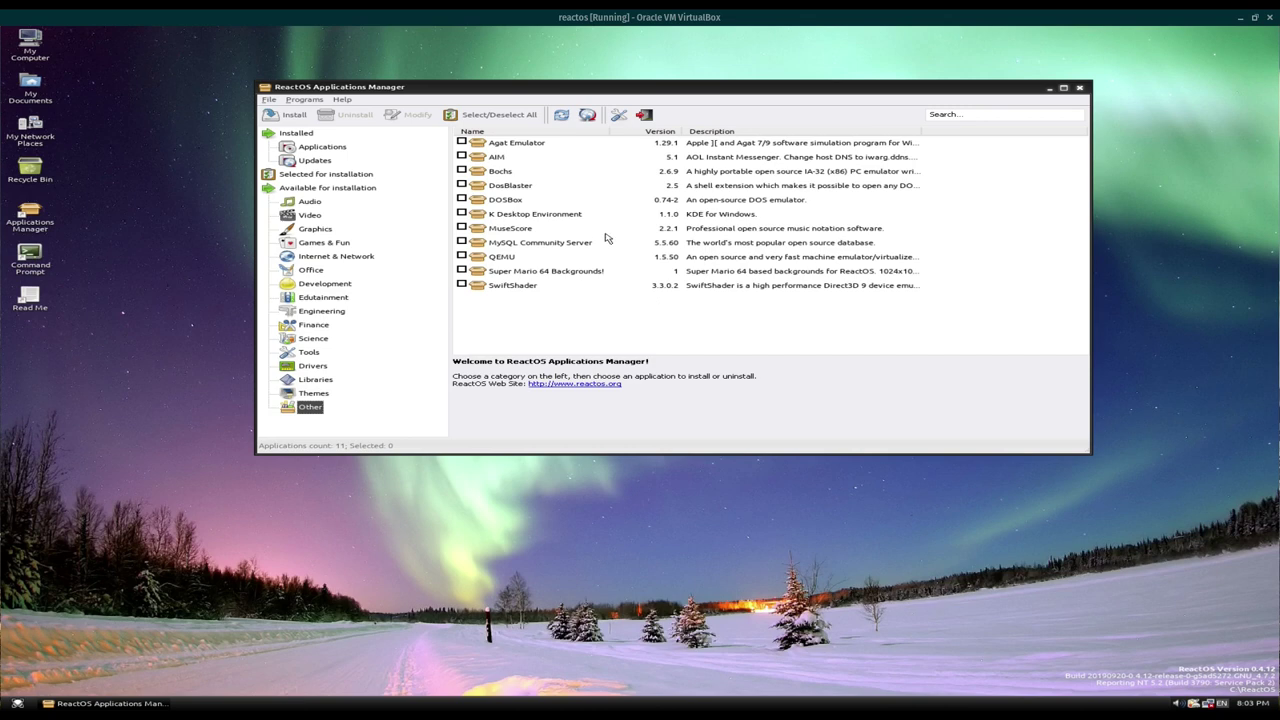
pyautogui.click(1080, 89)
# - Look through the installed programs in the Start menu, including the Accessories group and its subgroups
pyautogui.click(17, 703)
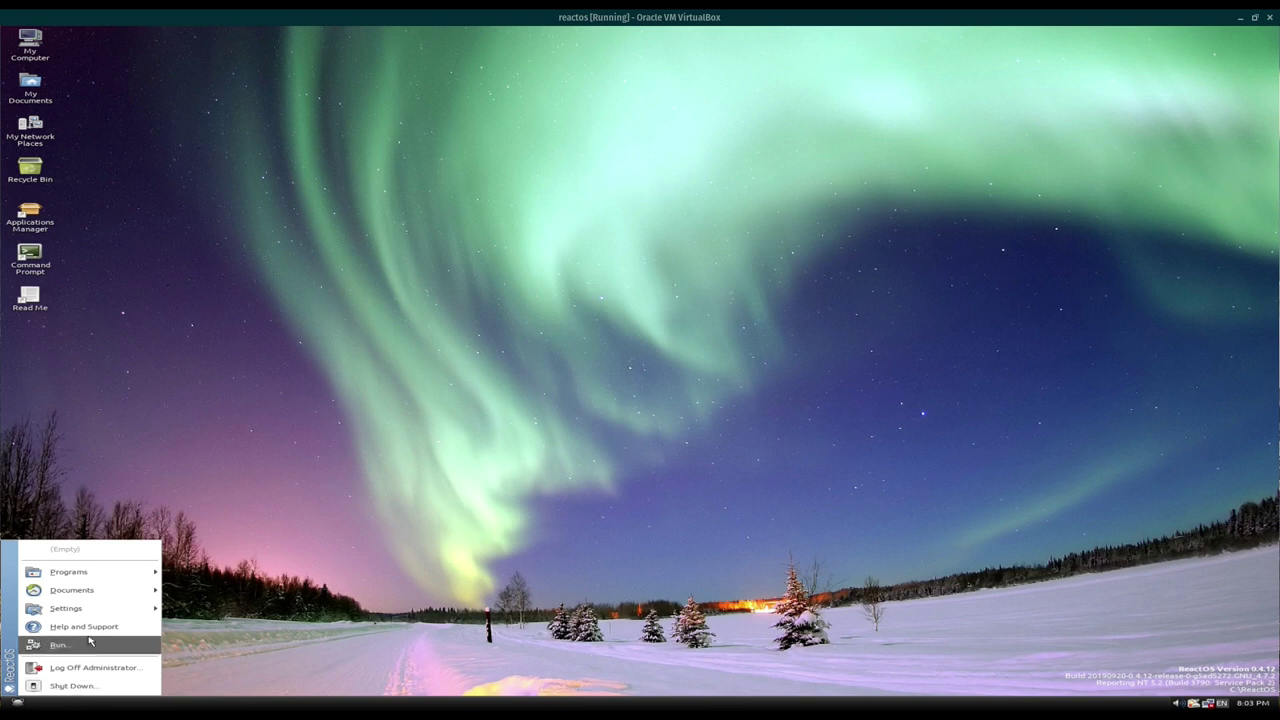
pyautogui.moveTo(127, 572)
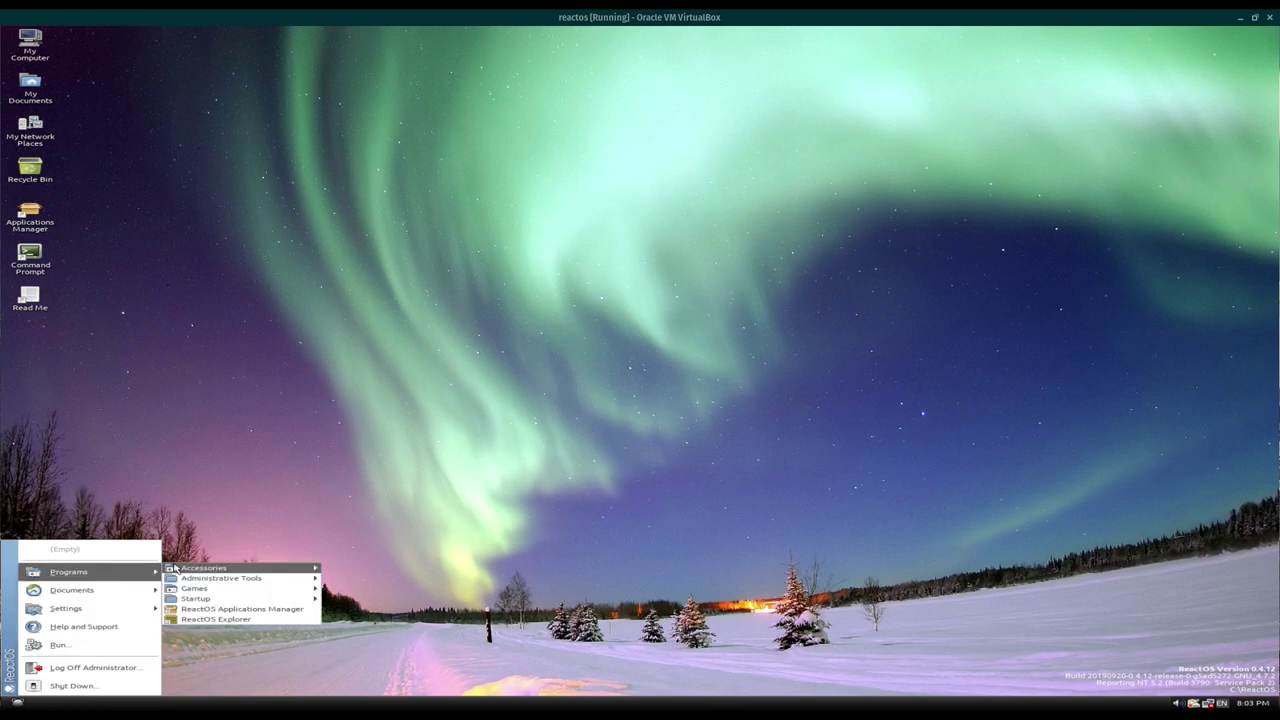
pyautogui.moveTo(200, 578)
pyautogui.moveTo(300, 568)
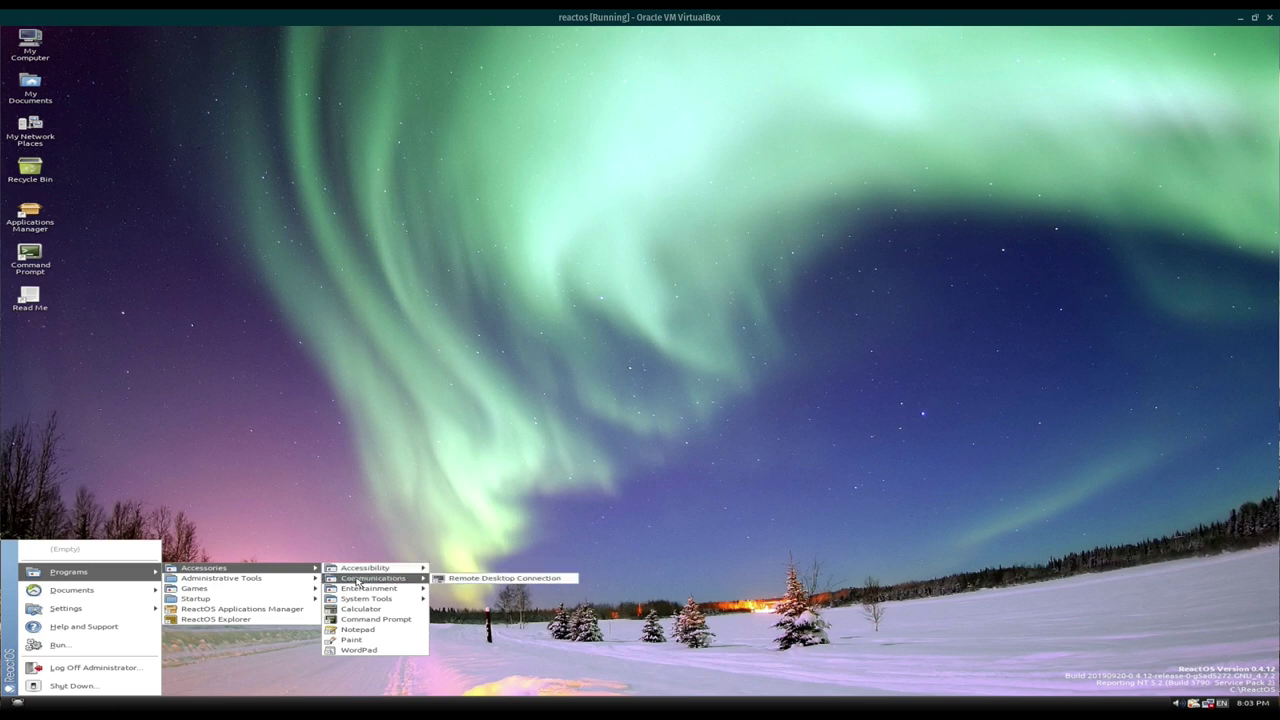
pyautogui.moveTo(358, 592)
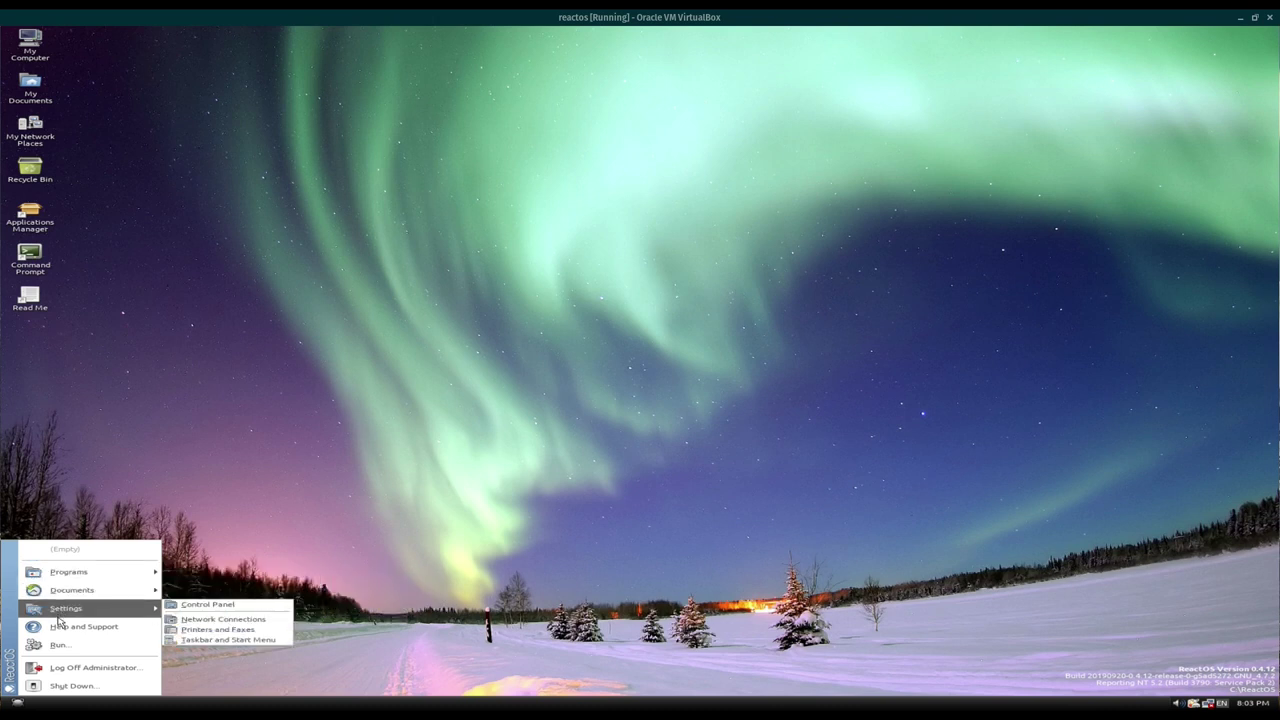
# - Open the Control Panel and check its Add/Remove Programs item, closing the program window it launches
pyautogui.moveTo(150, 610)
pyautogui.click(201, 606)
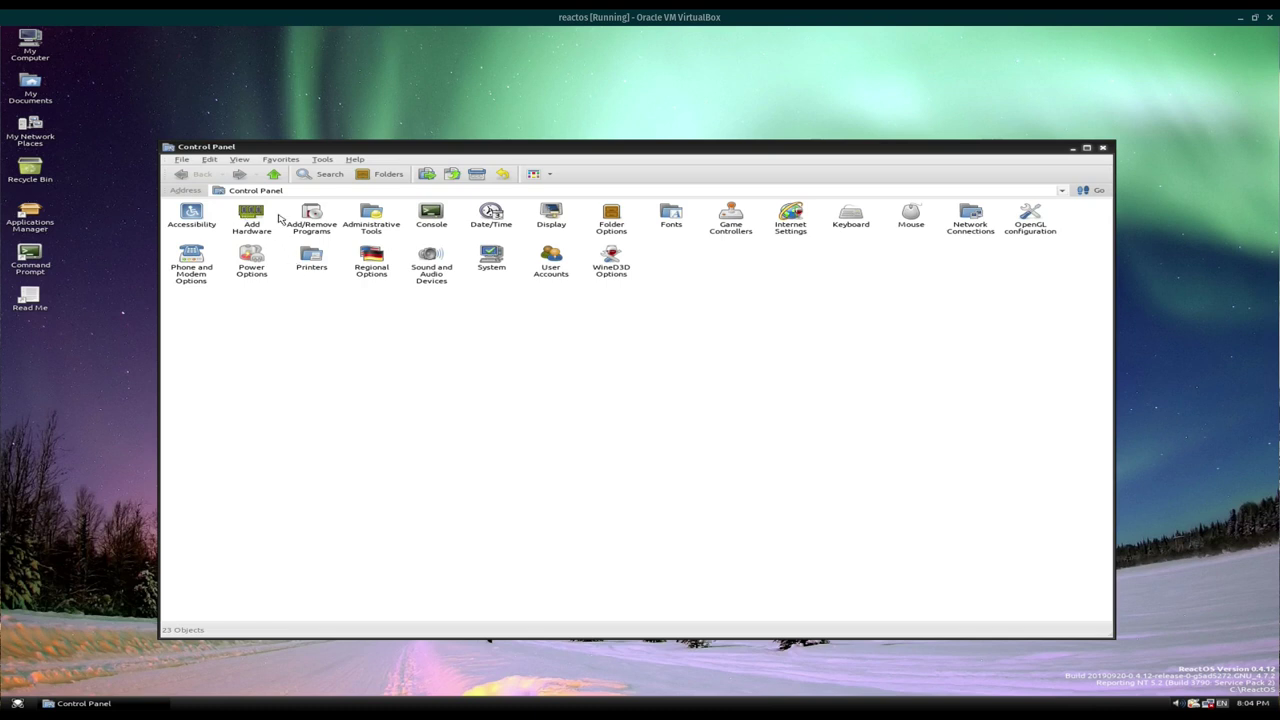
pyautogui.doubleClick(311, 218)
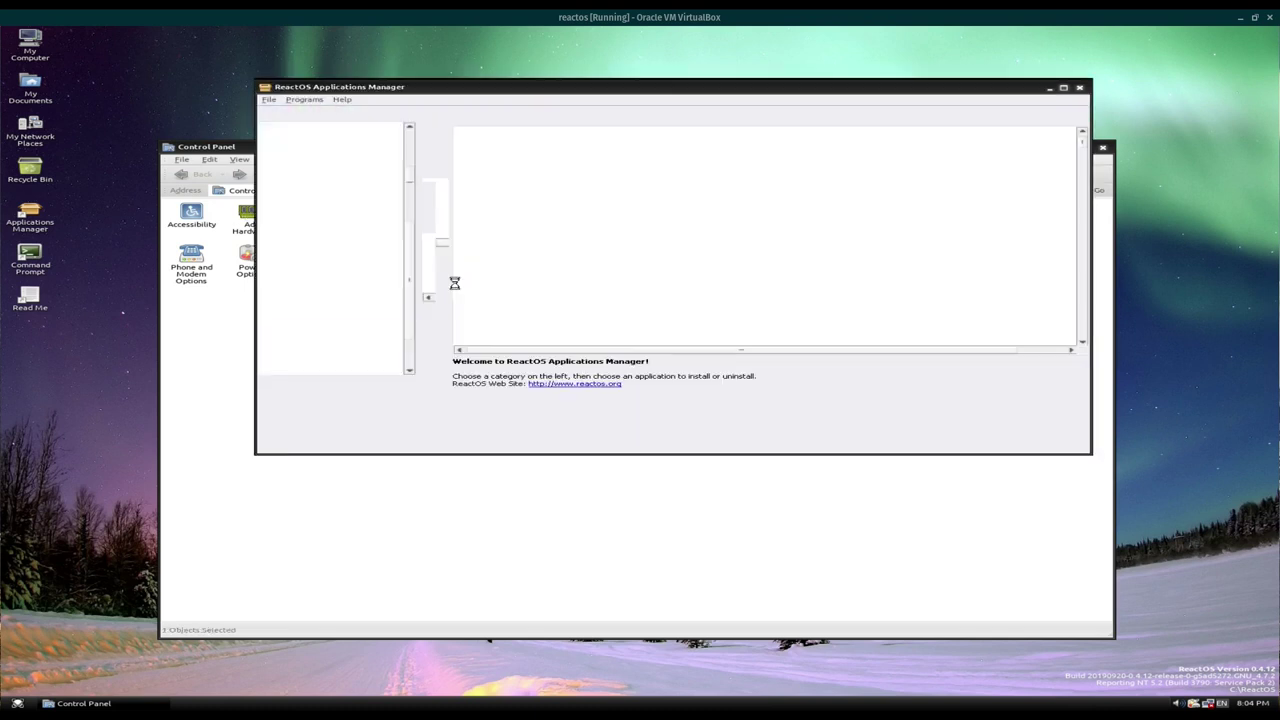
pyautogui.click(1080, 89)
# - Open the Display properties and preview the clouds, lake, grass and ReactOS_Circles wallpapers
pyautogui.click(548, 216)
pyautogui.doubleClick(546, 218)
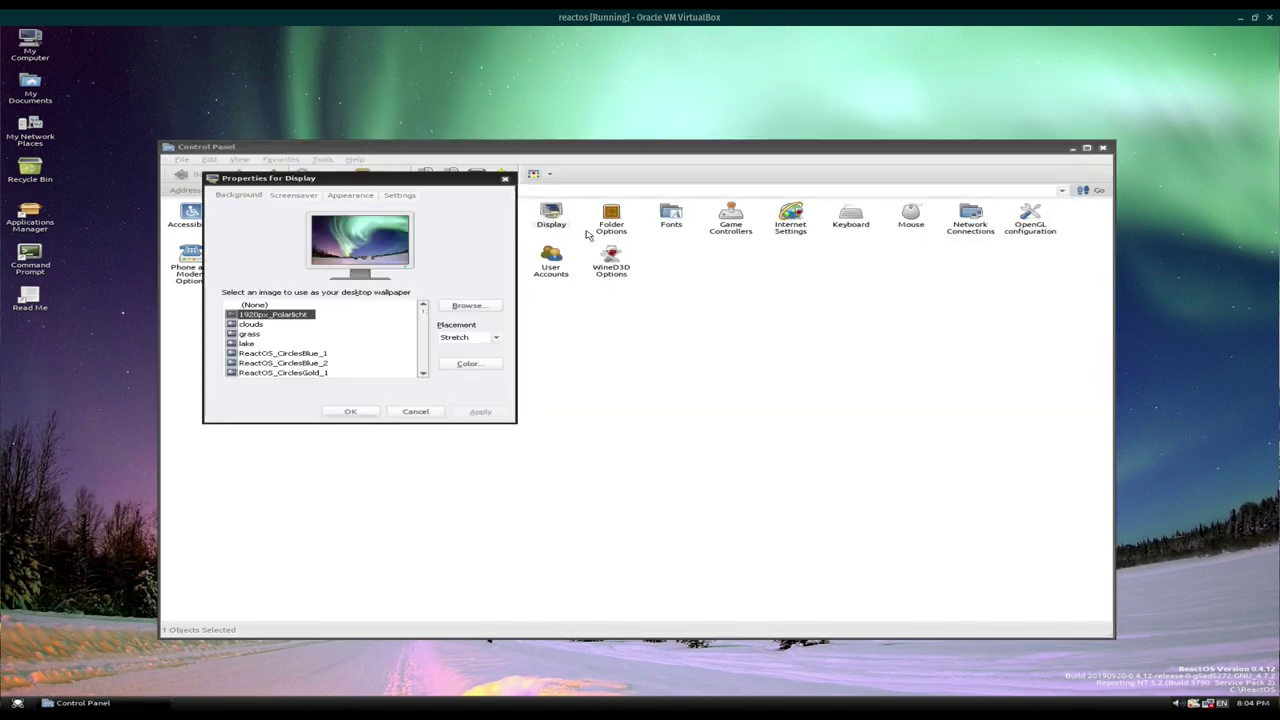
pyautogui.click(252, 332)
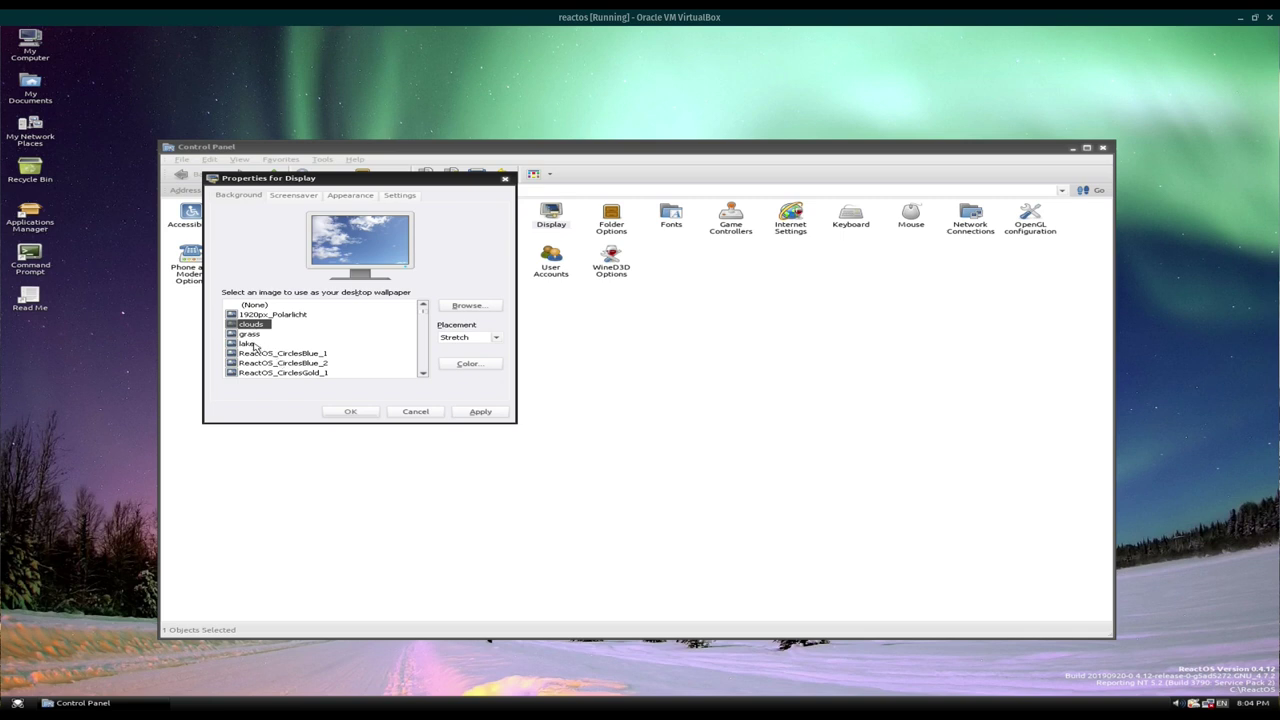
pyautogui.click(248, 343)
pyautogui.click(248, 334)
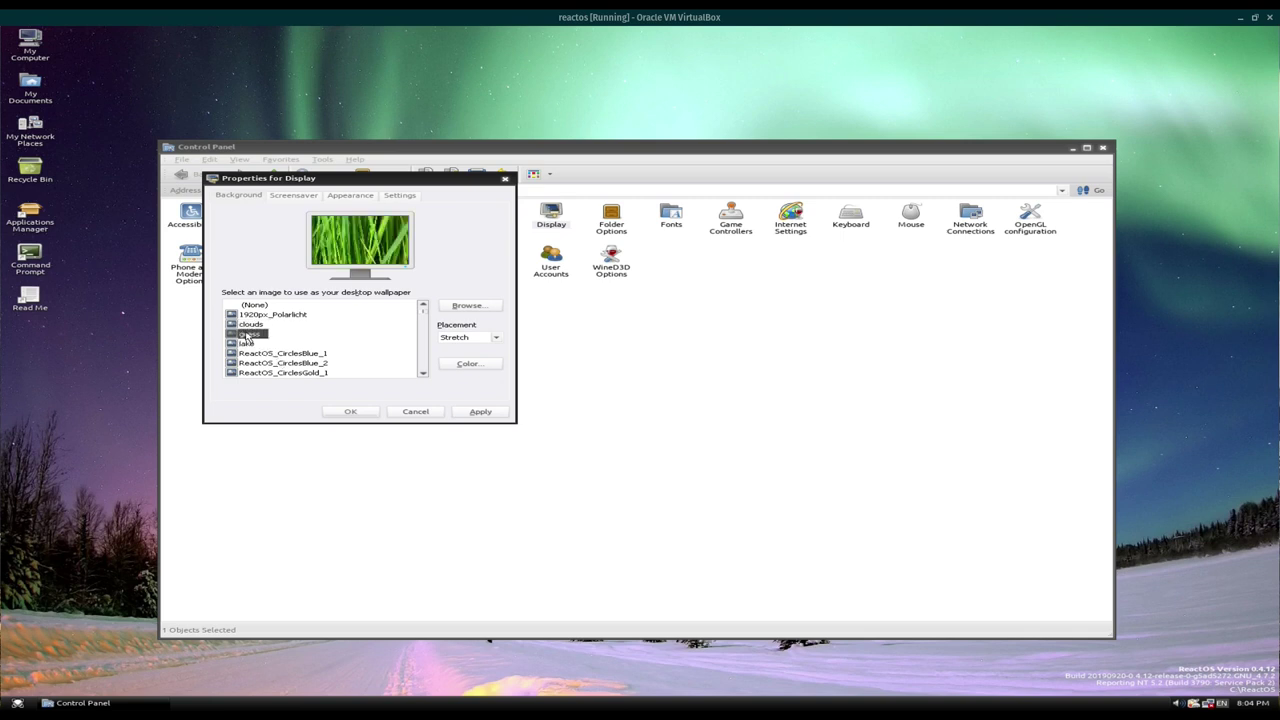
pyautogui.click(250, 354)
pyautogui.click(258, 372)
pyautogui.click(262, 363)
# - Compare the Angelus.06_ROS.Bliss wallpapers, apply Angelus.06_ROS.Bliss.v2_16-9 as the desktop background and close the Display properties
pyautogui.scroll(-3, 277, 357)
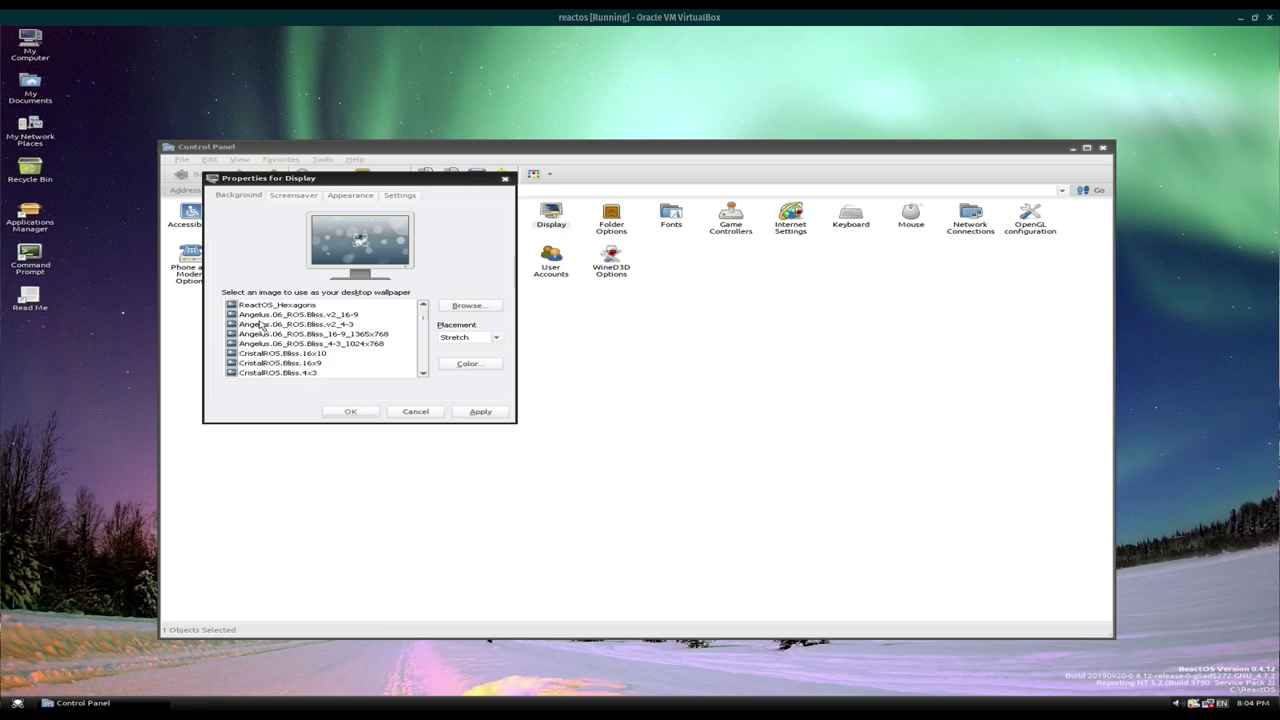
pyautogui.click(260, 324)
pyautogui.click(265, 314)
pyautogui.click(258, 335)
pyautogui.click(255, 316)
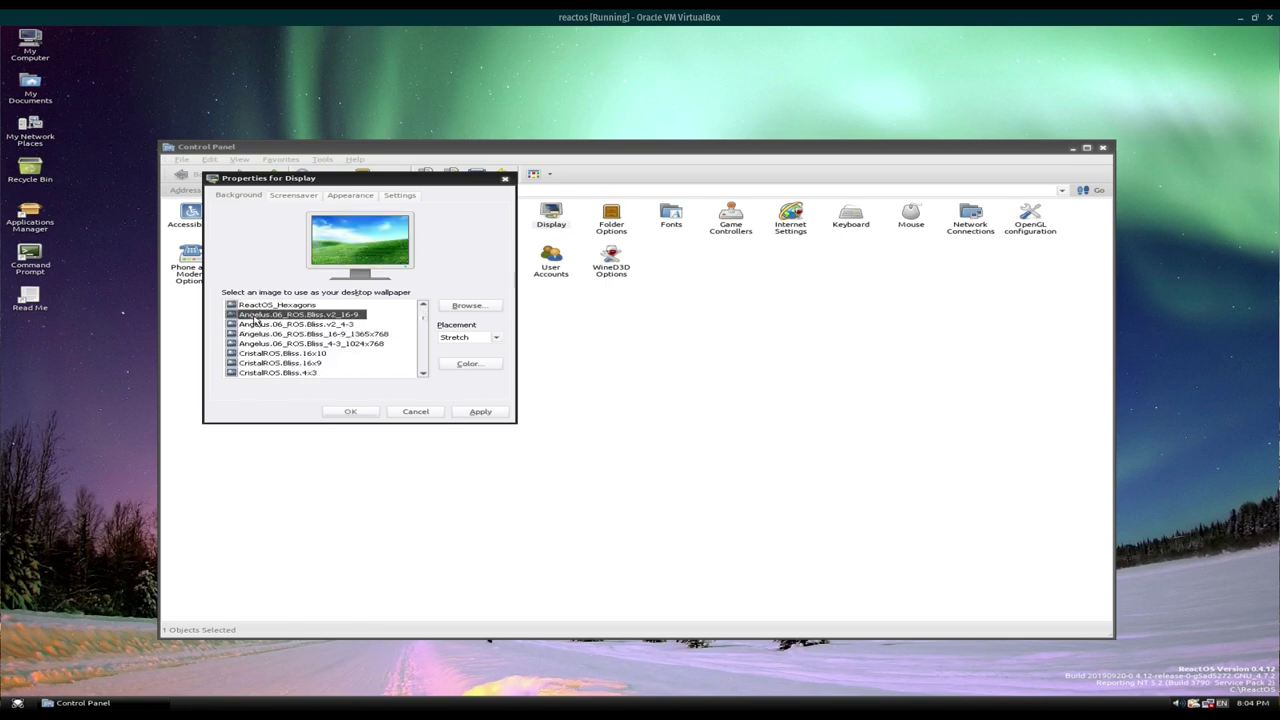
pyautogui.click(478, 411)
pyautogui.click(352, 412)
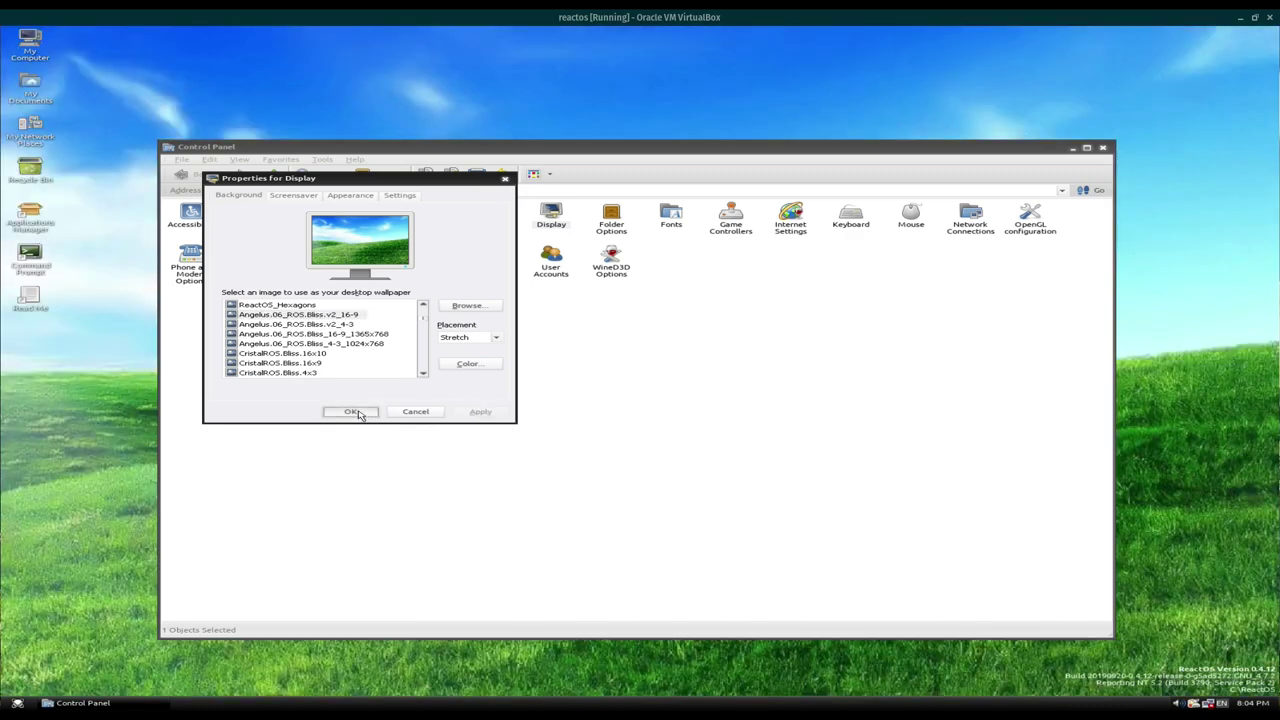
# - Inspect the Renderer and DEBUGCHANNEL choices in the OpenGL configuration and close it without changes
pyautogui.doubleClick(1030, 220)
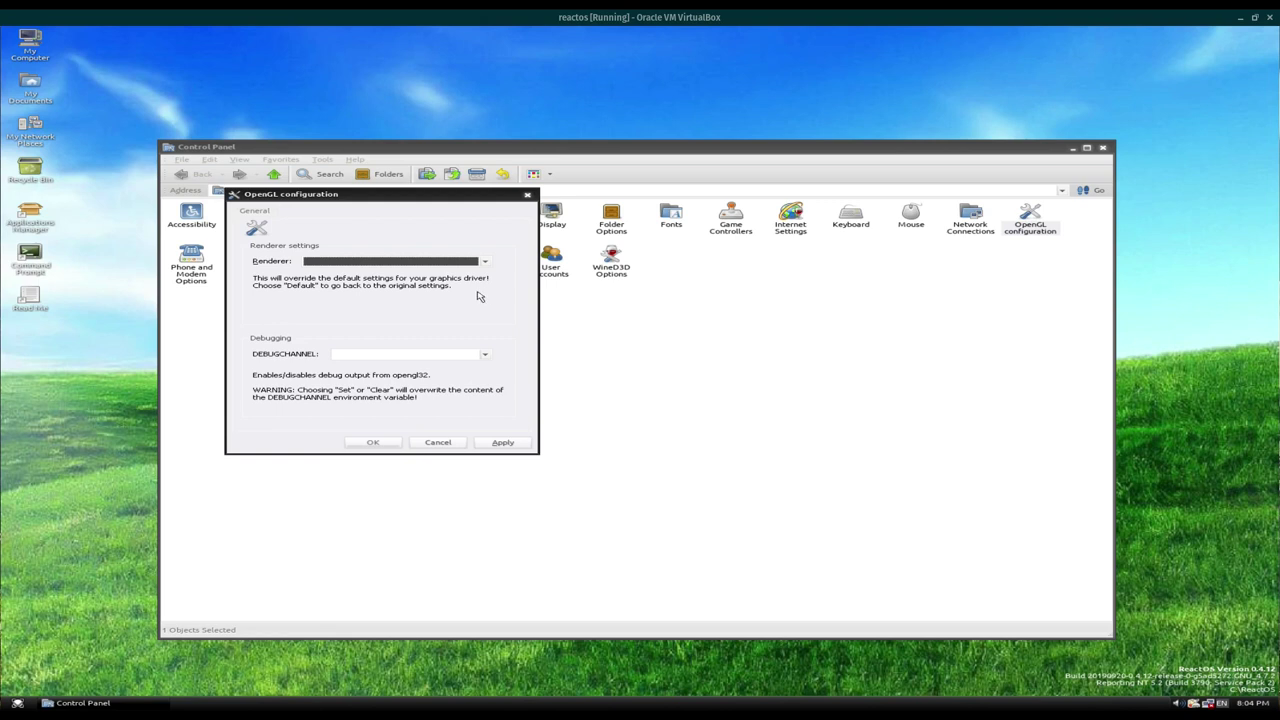
pyautogui.click(489, 357)
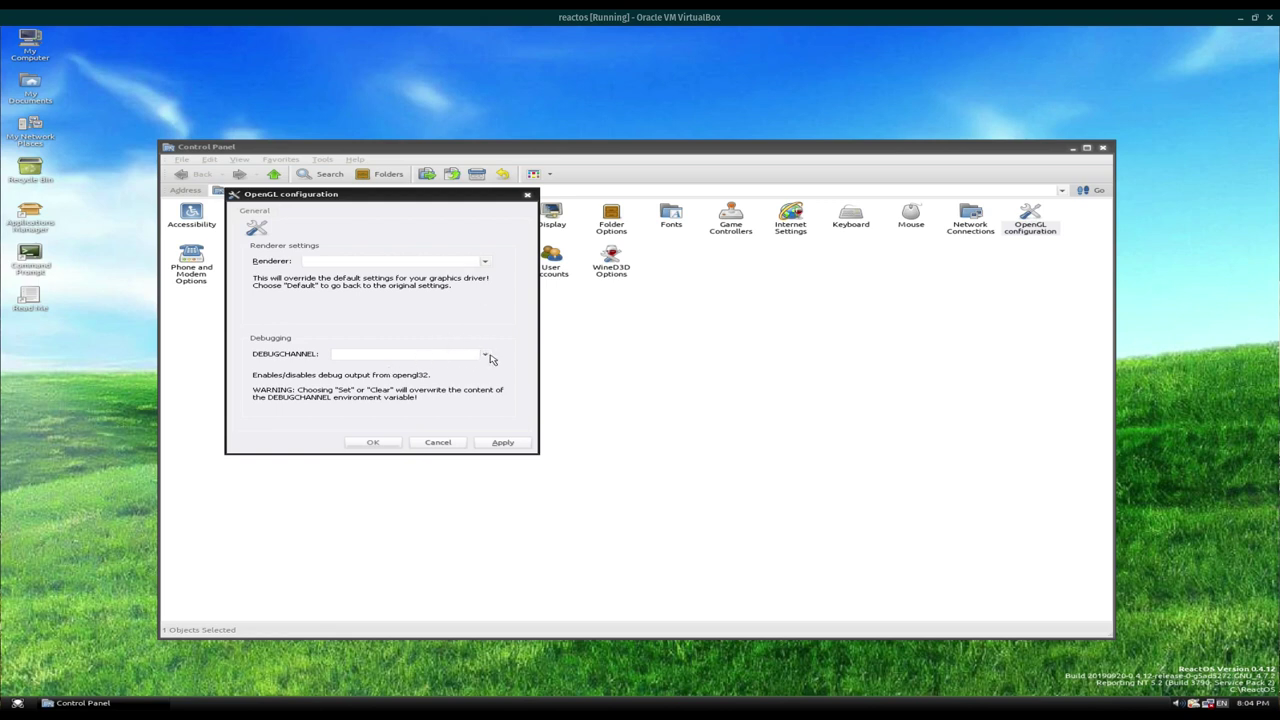
pyautogui.click(486, 265)
pyautogui.click(486, 265)
pyautogui.click(486, 265)
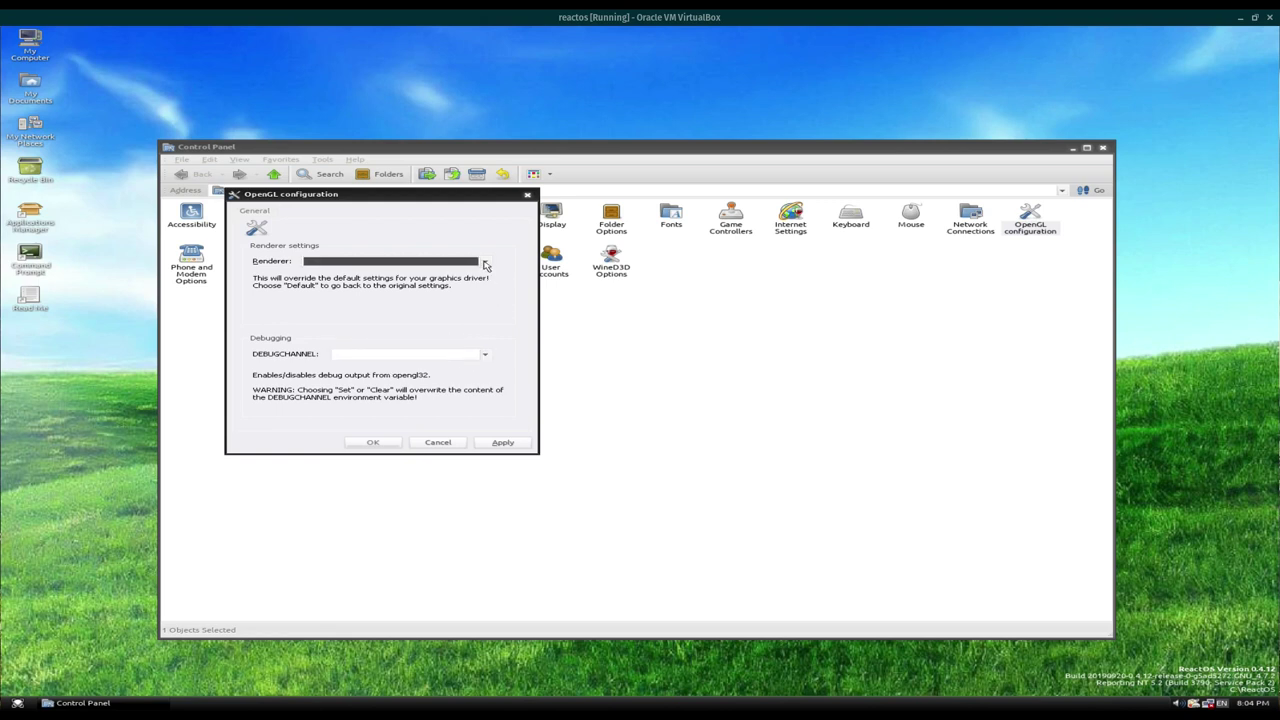
pyautogui.click(527, 195)
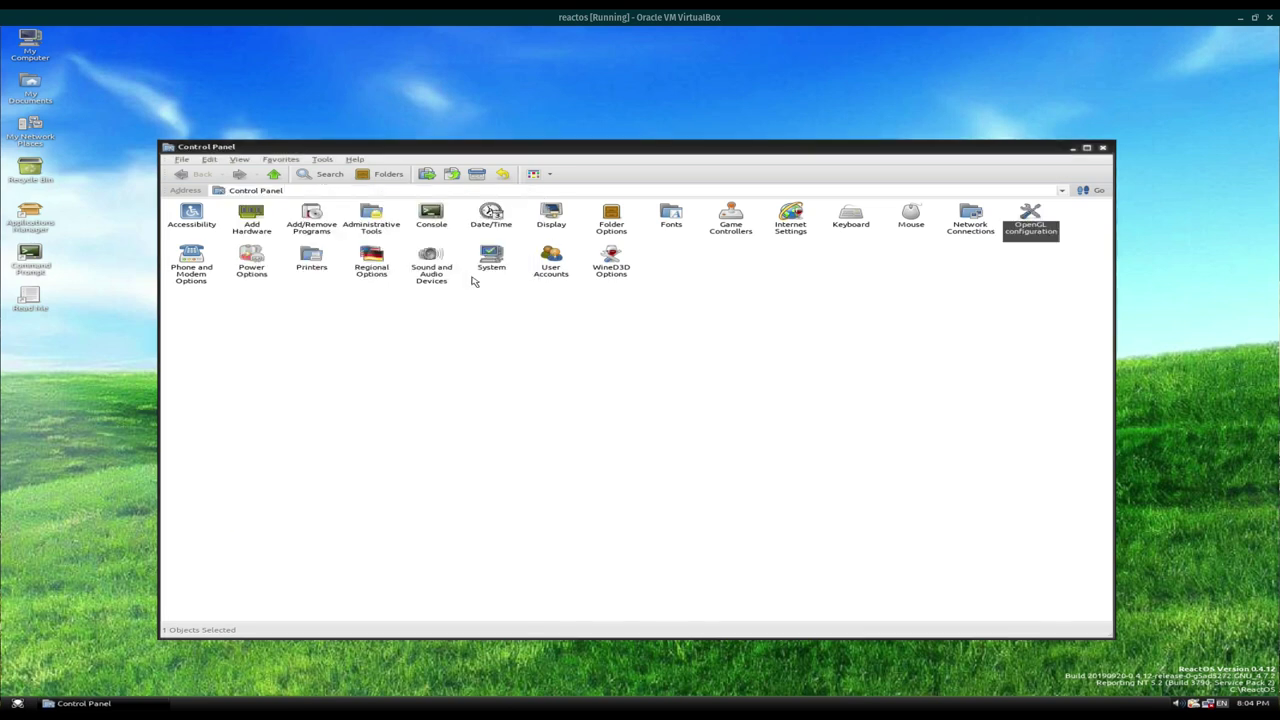
# - Review the general settings in Folder Options, moving the dialog over the Control Panel, and cancel it
pyautogui.doubleClick(606, 216)
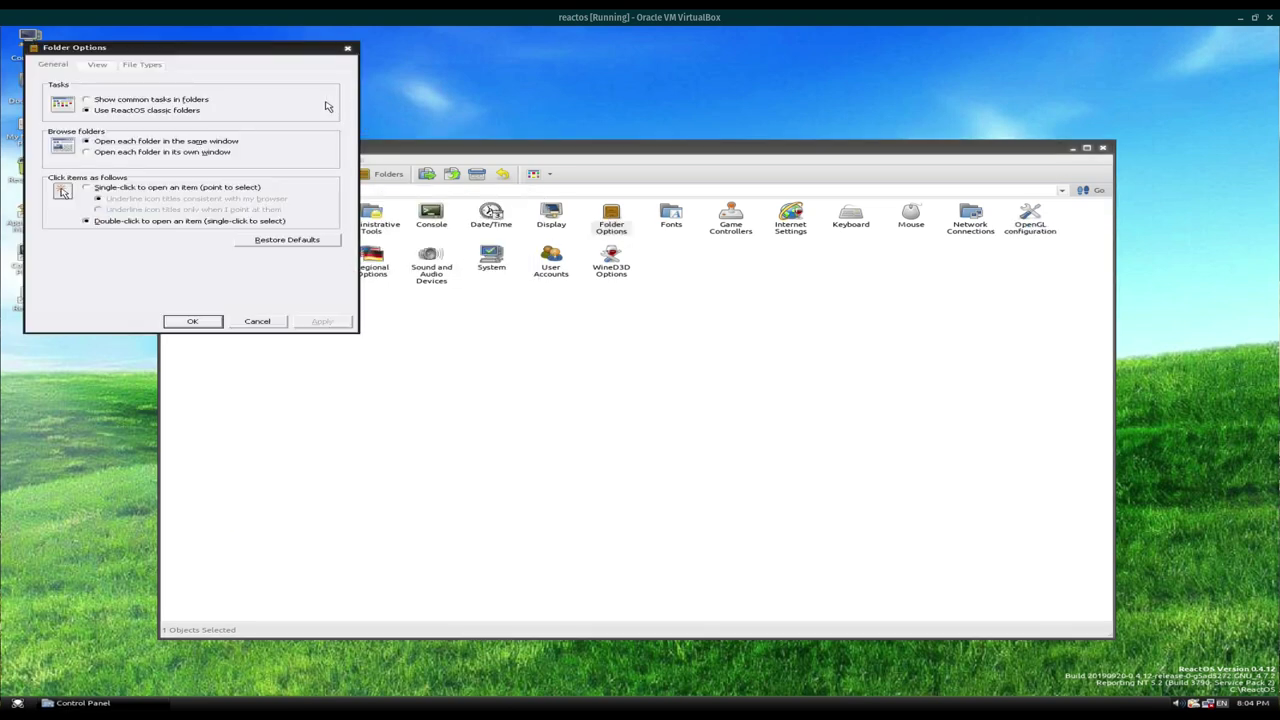
pyautogui.moveTo(268, 47); pyautogui.dragTo(512, 147)
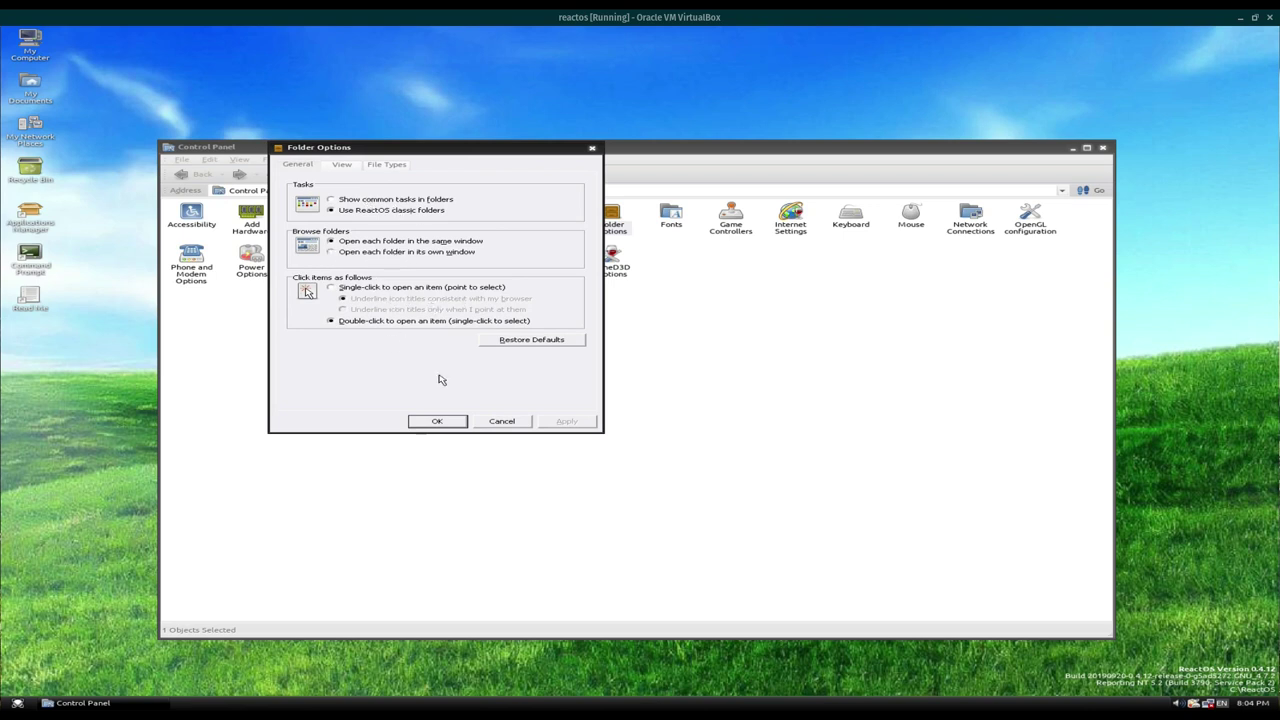
pyautogui.click(505, 421)
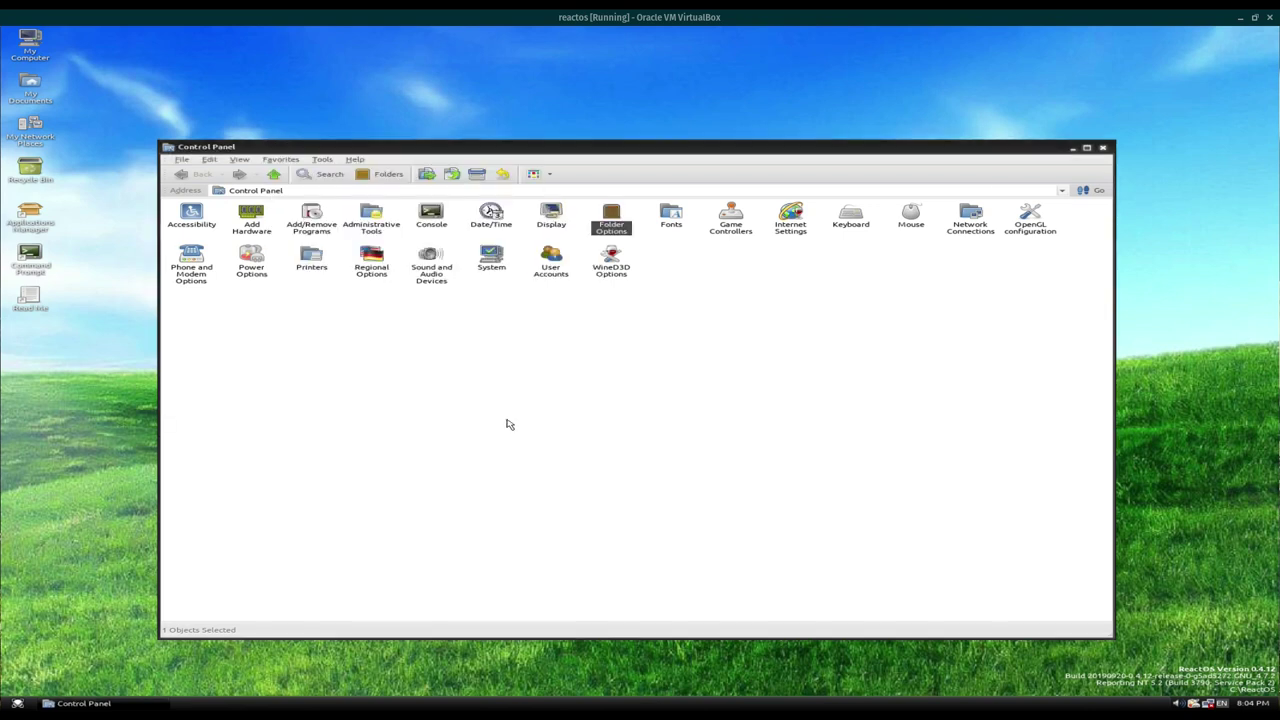
# - Review the Volume, Sounds, Audio, Voice and Hardware pages of the Sound and Audio Devices properties and close them
pyautogui.doubleClick(443, 281)
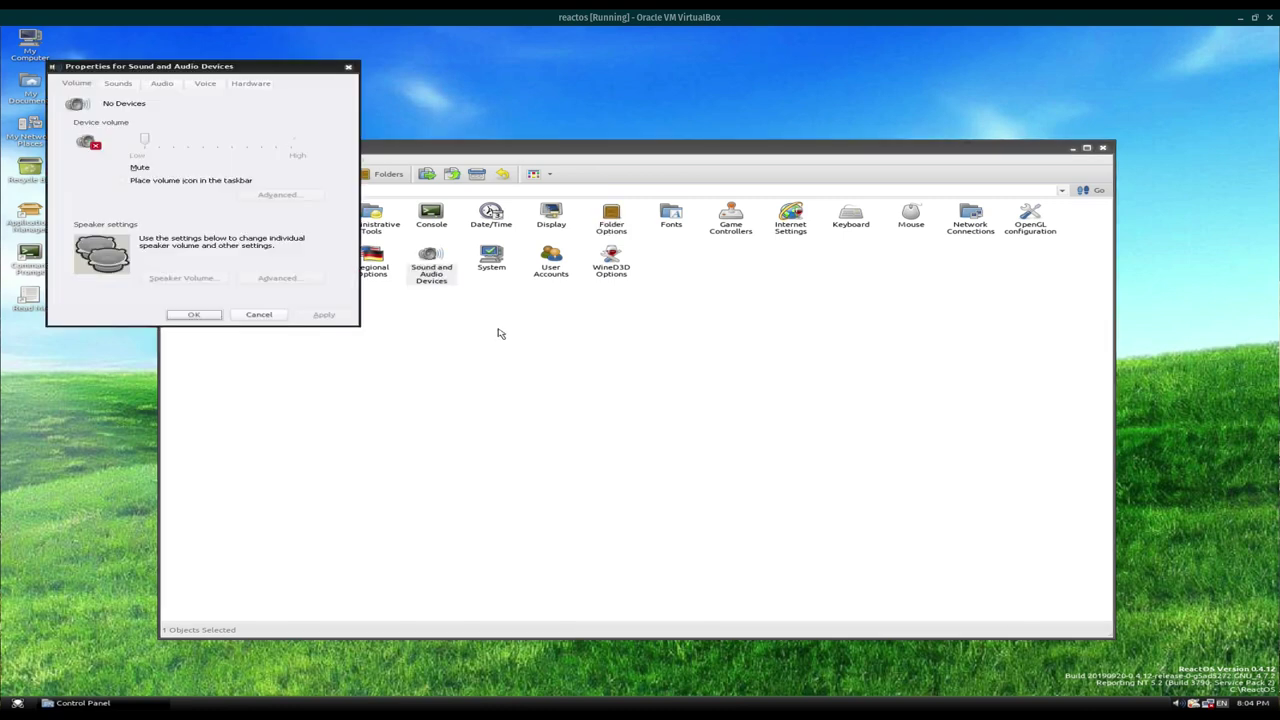
pyautogui.click(132, 85)
pyautogui.click(164, 86)
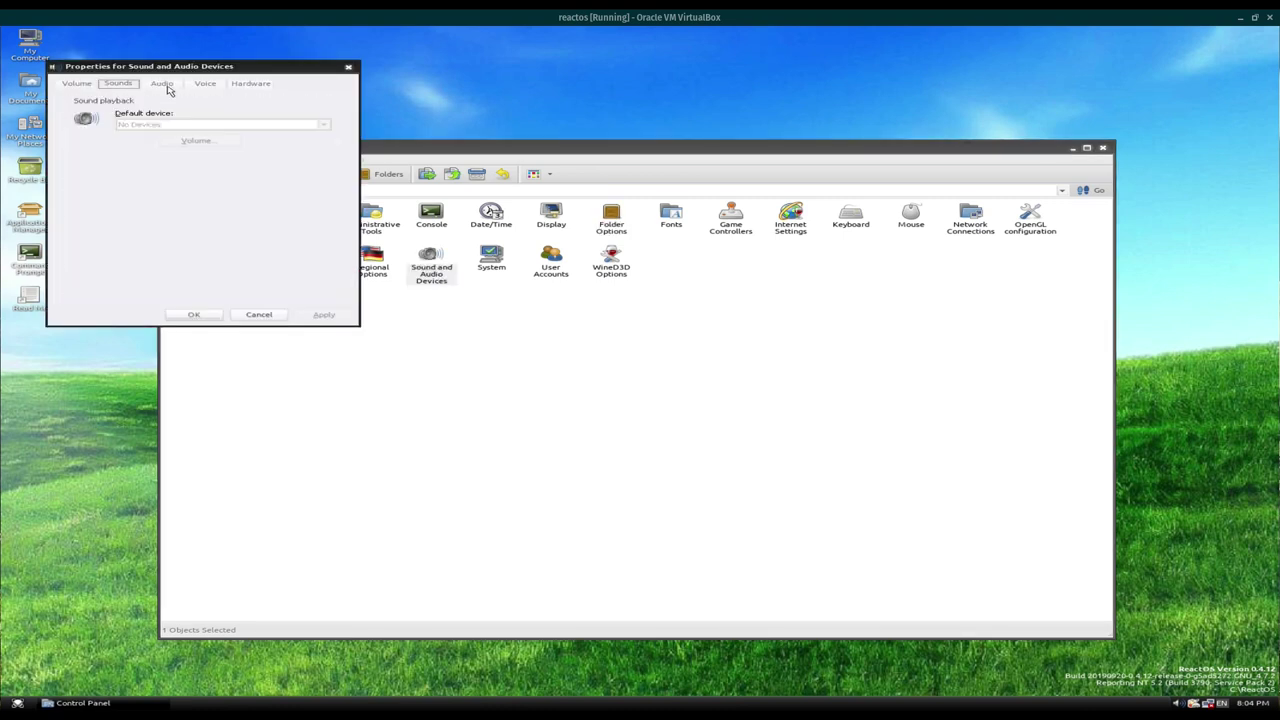
pyautogui.click(208, 86)
pyautogui.click(250, 84)
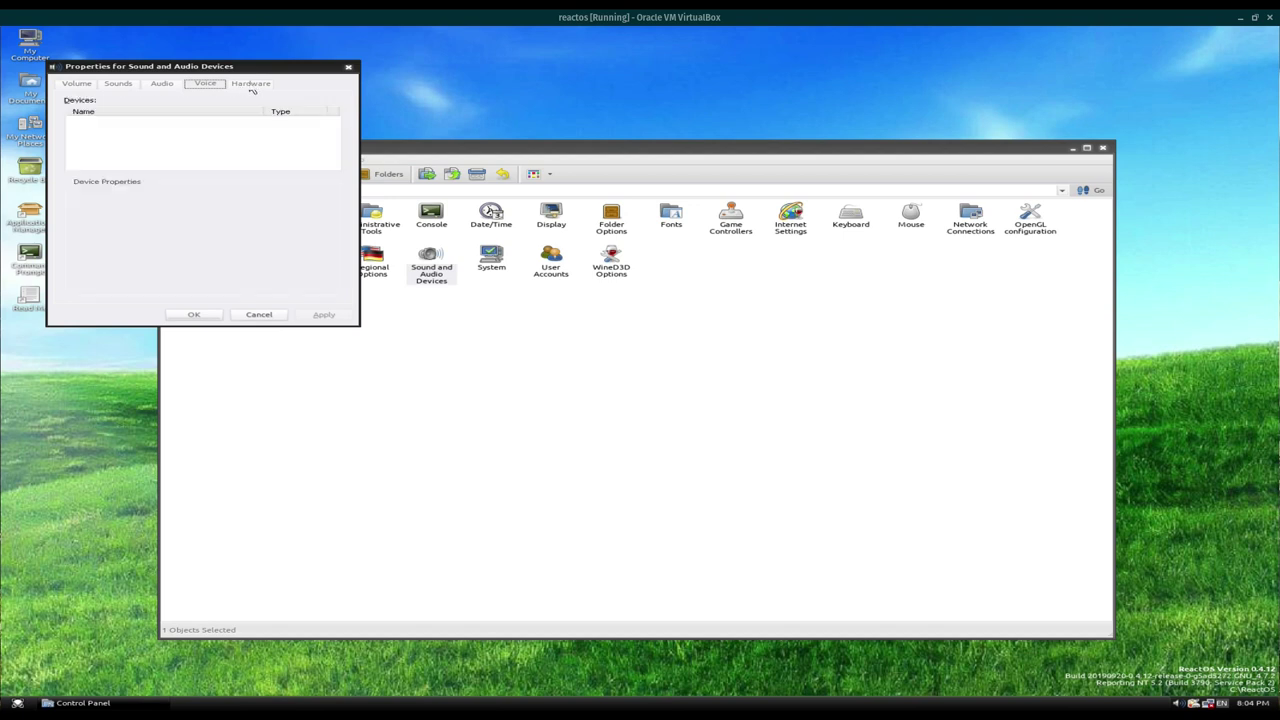
pyautogui.click(348, 67)
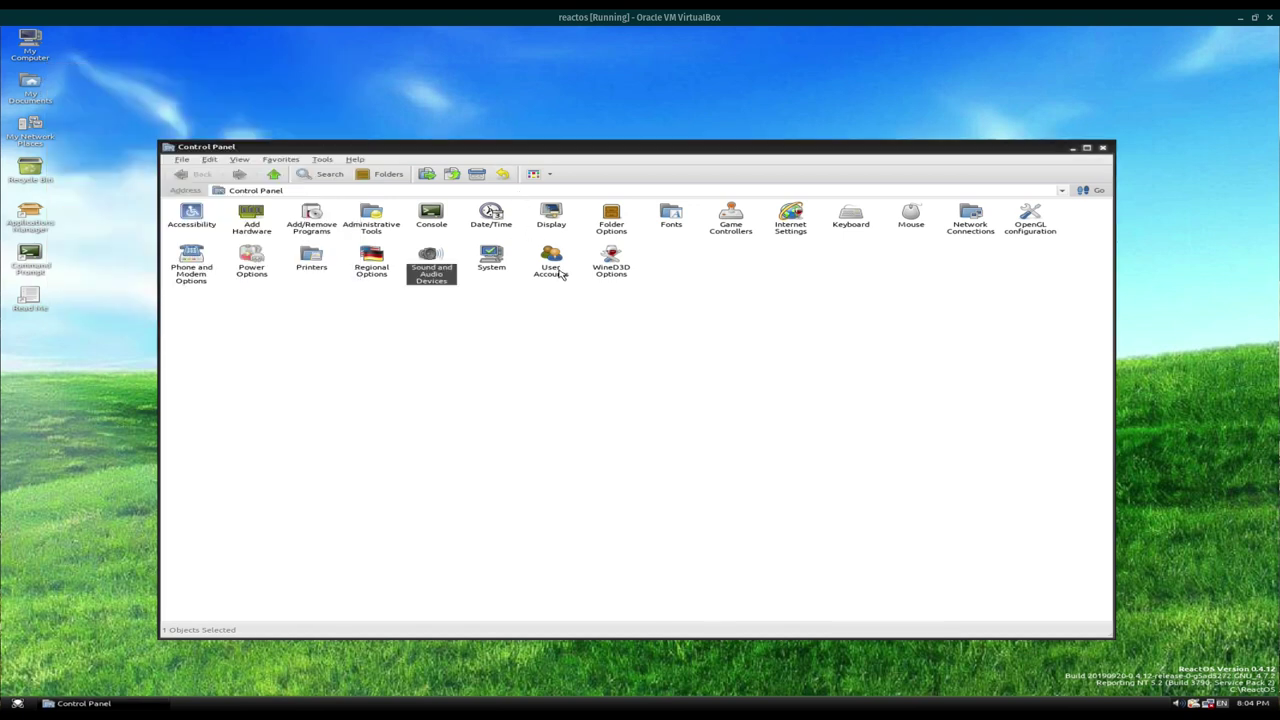
# - Review the Power Schemes, Advanced and Hibernate settings in Power Options and cancel without changes
pyautogui.click(200, 272)
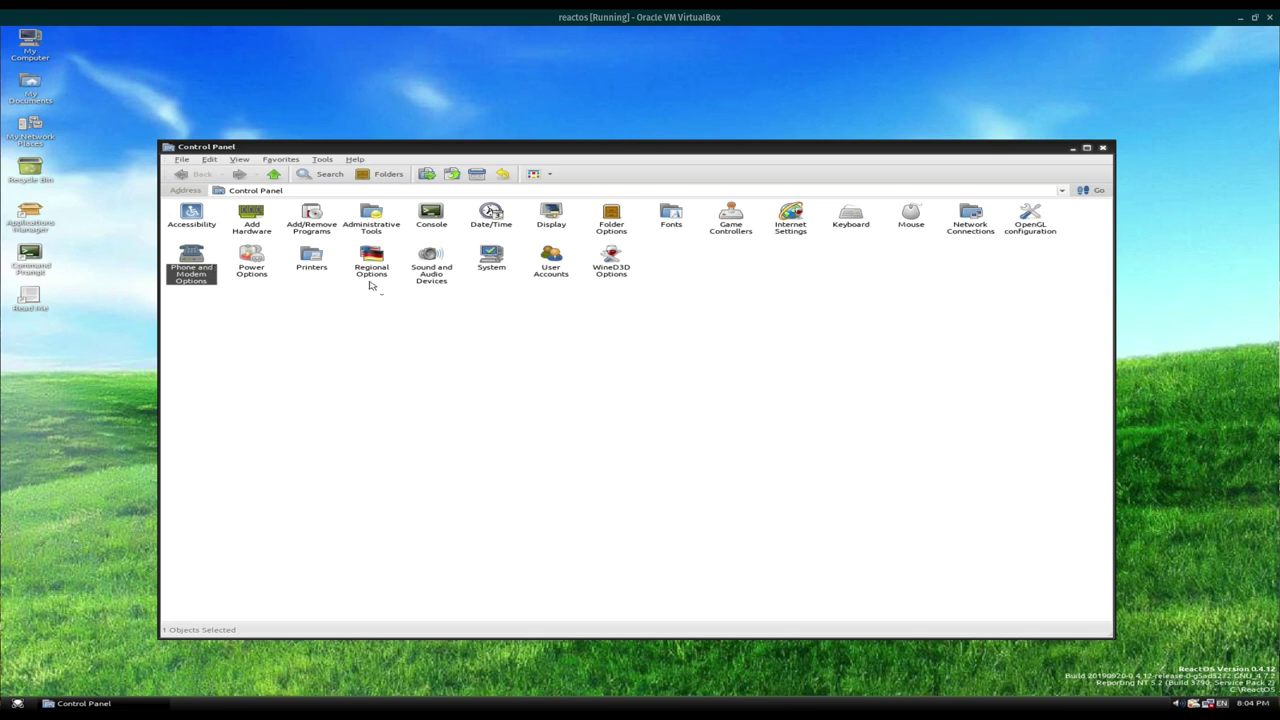
pyautogui.click(403, 363)
pyautogui.doubleClick(258, 254)
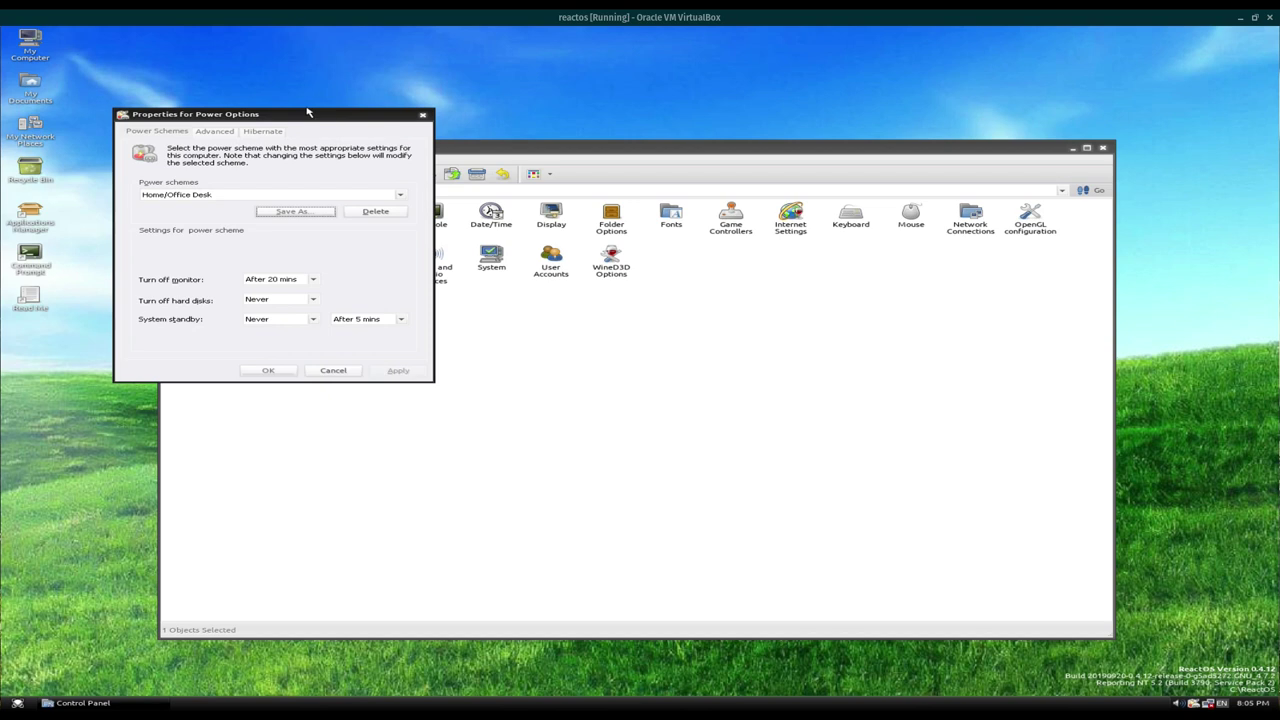
pyautogui.moveTo(300, 116); pyautogui.dragTo(700, 222)
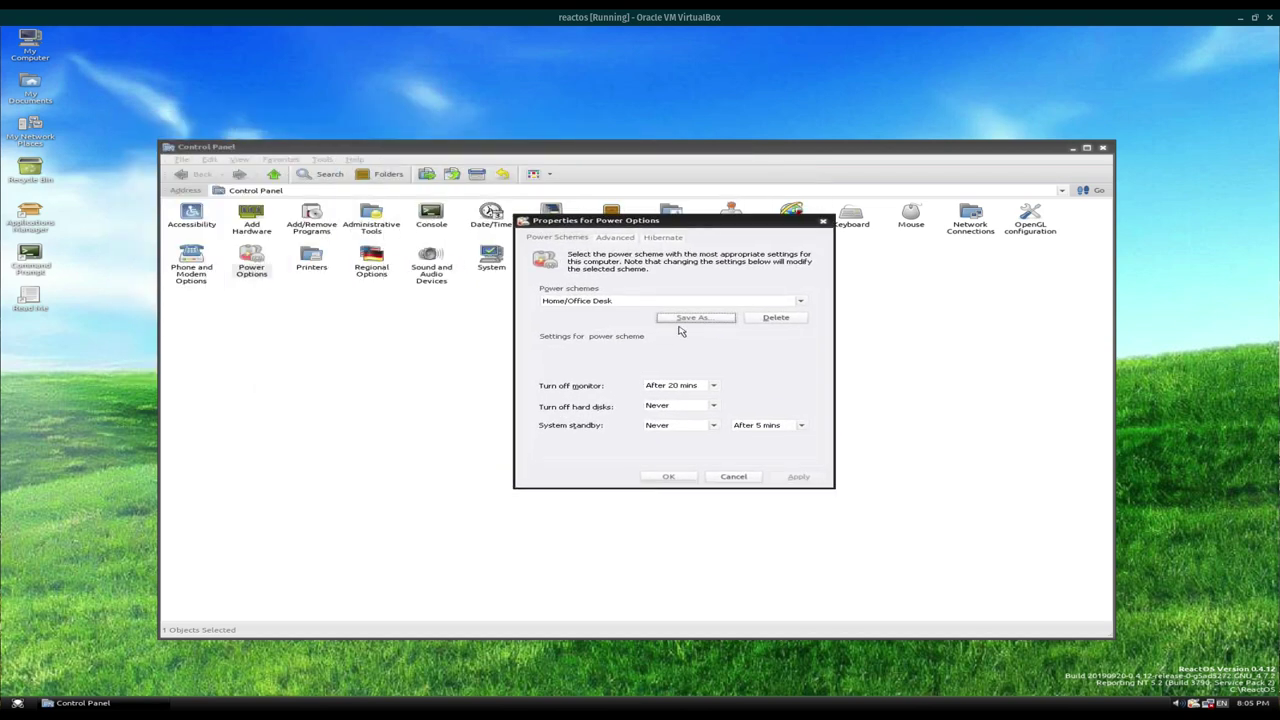
pyautogui.click(612, 237)
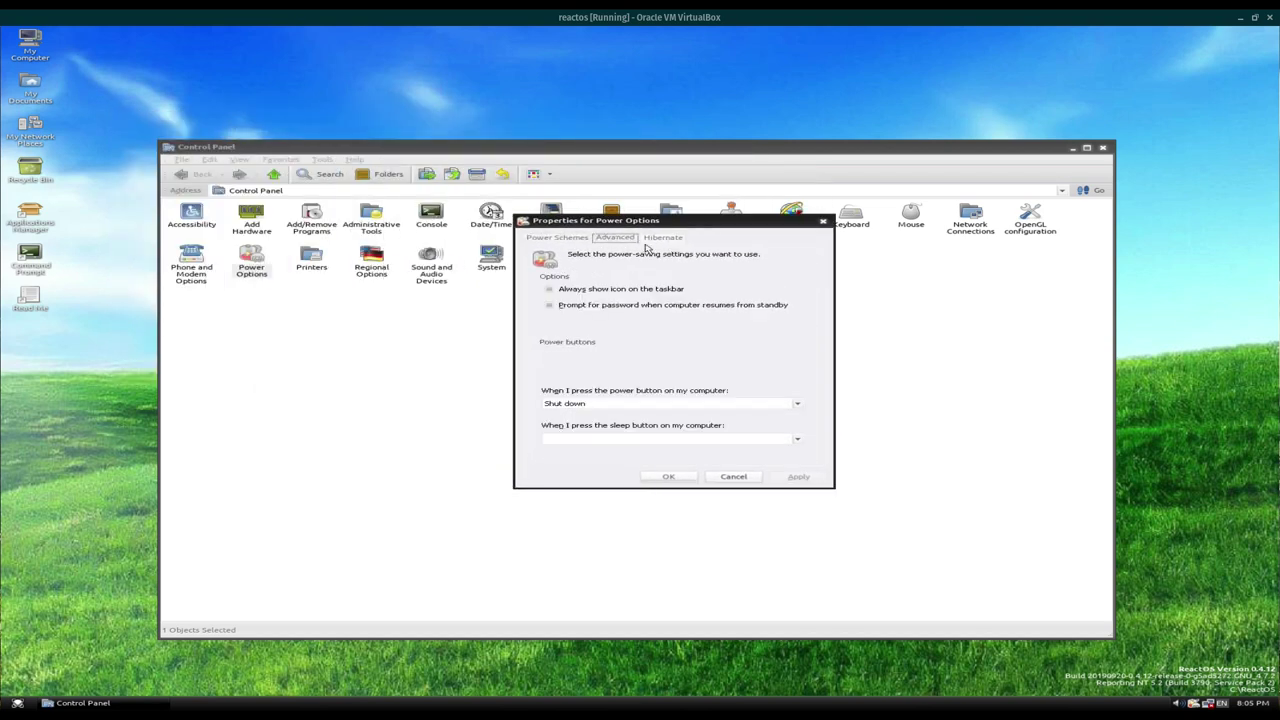
pyautogui.click(664, 238)
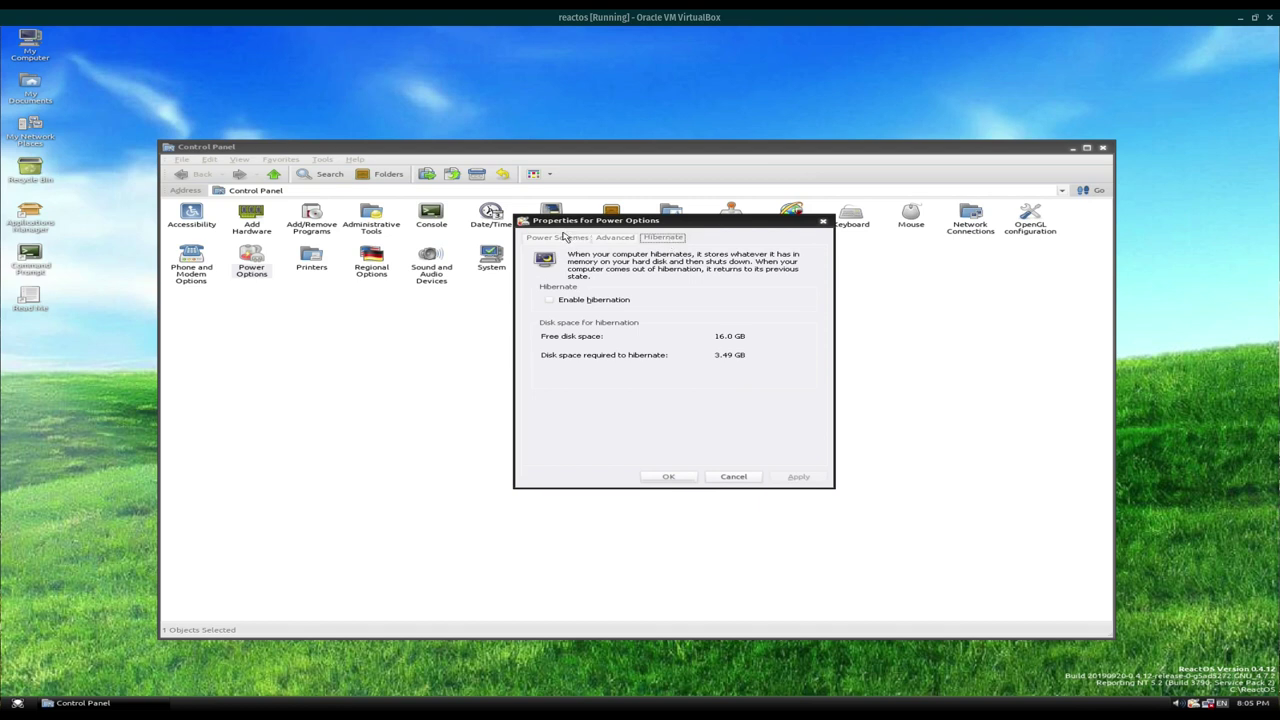
pyautogui.click(565, 237)
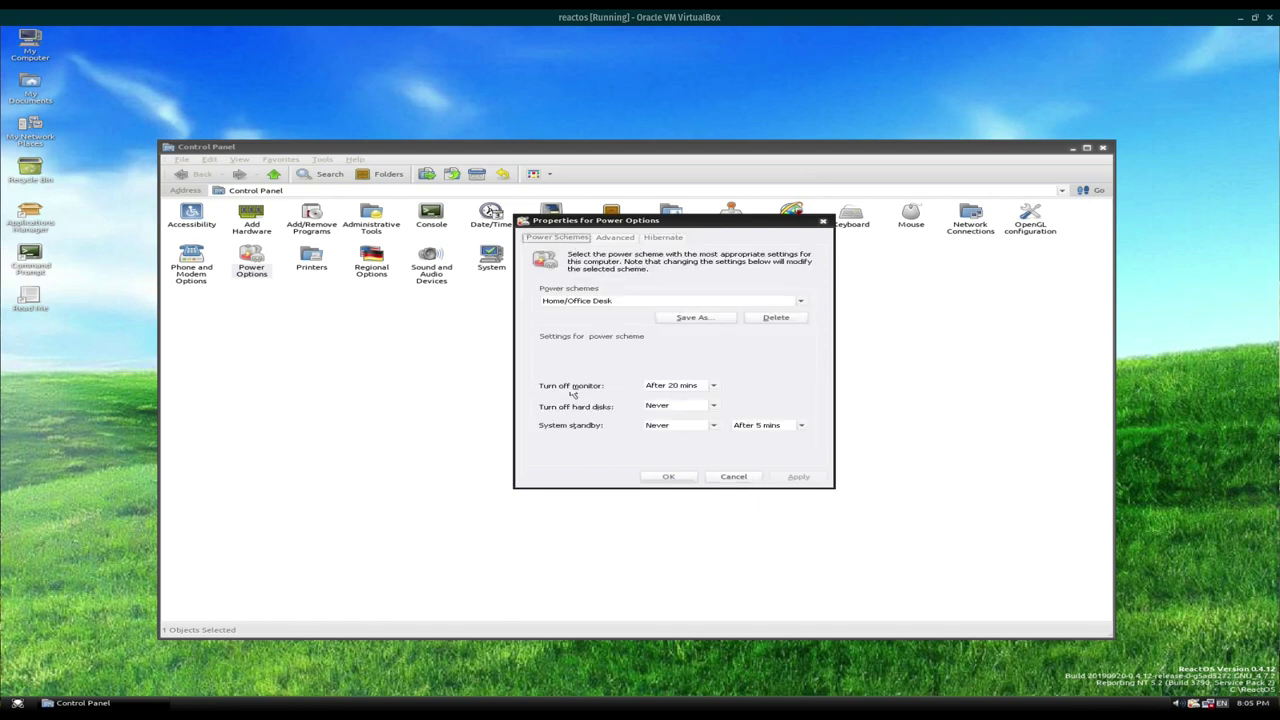
pyautogui.click(731, 477)
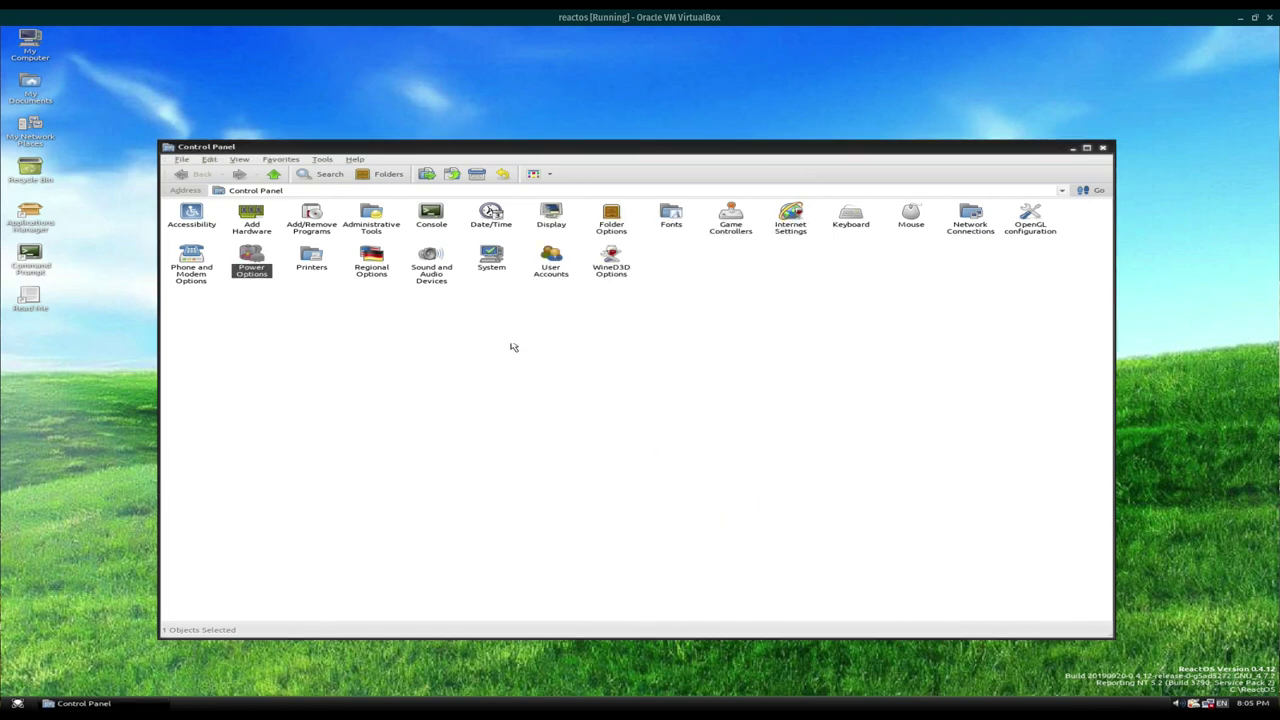
# - View the general operating system and machine information in the System properties and close them
pyautogui.doubleClick(492, 262)
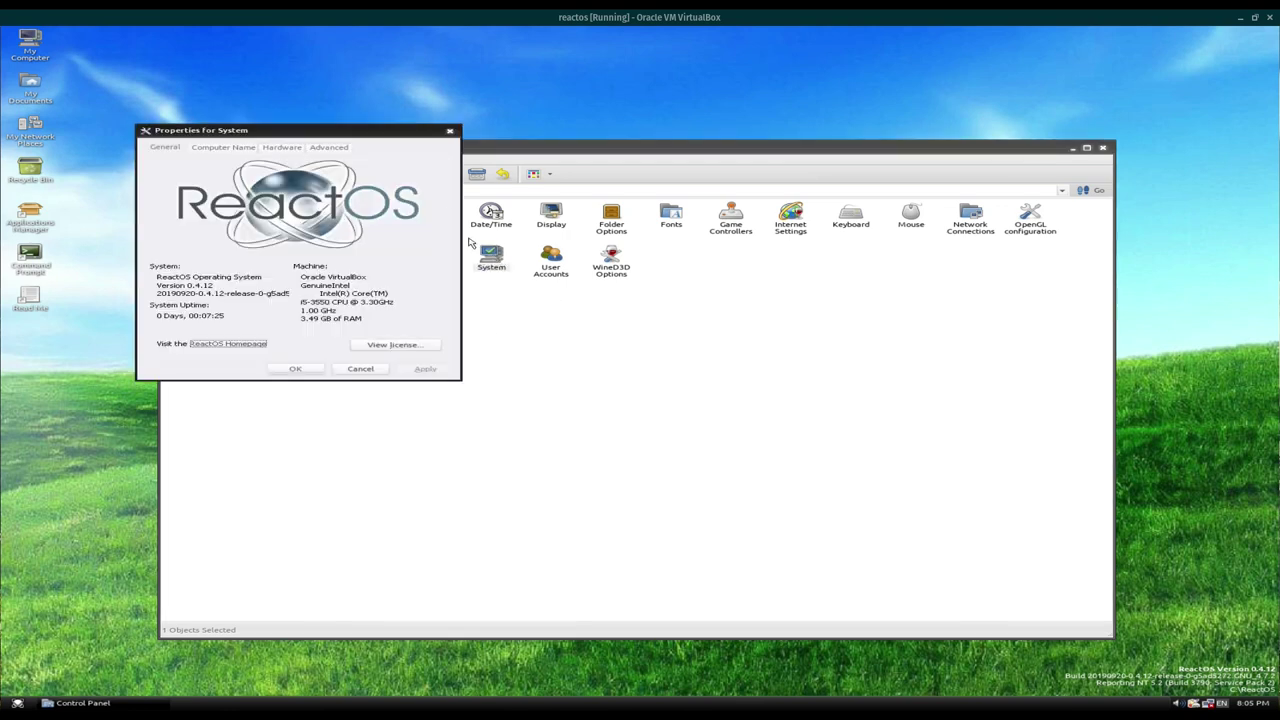
pyautogui.click(449, 131)
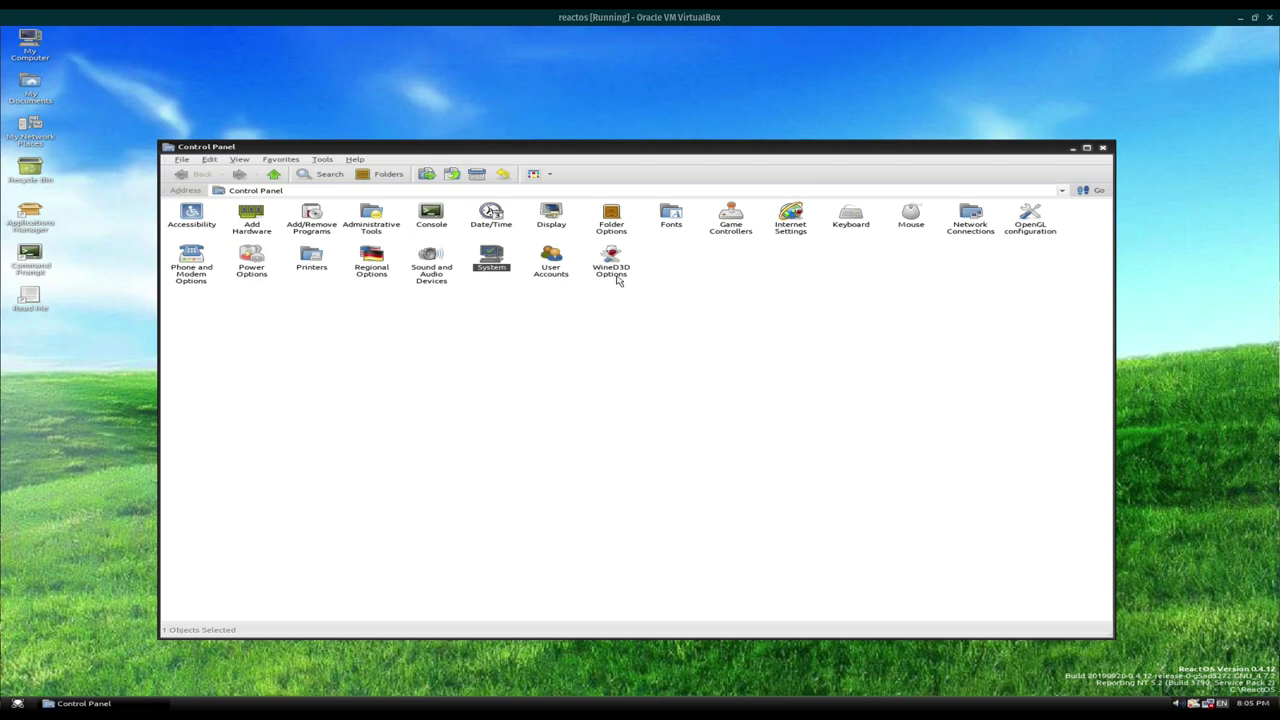
# - View the shader and rendering settings in WineD3D Options, check the Enable GLSL choices and close the dialog without changes
pyautogui.doubleClick(614, 276)
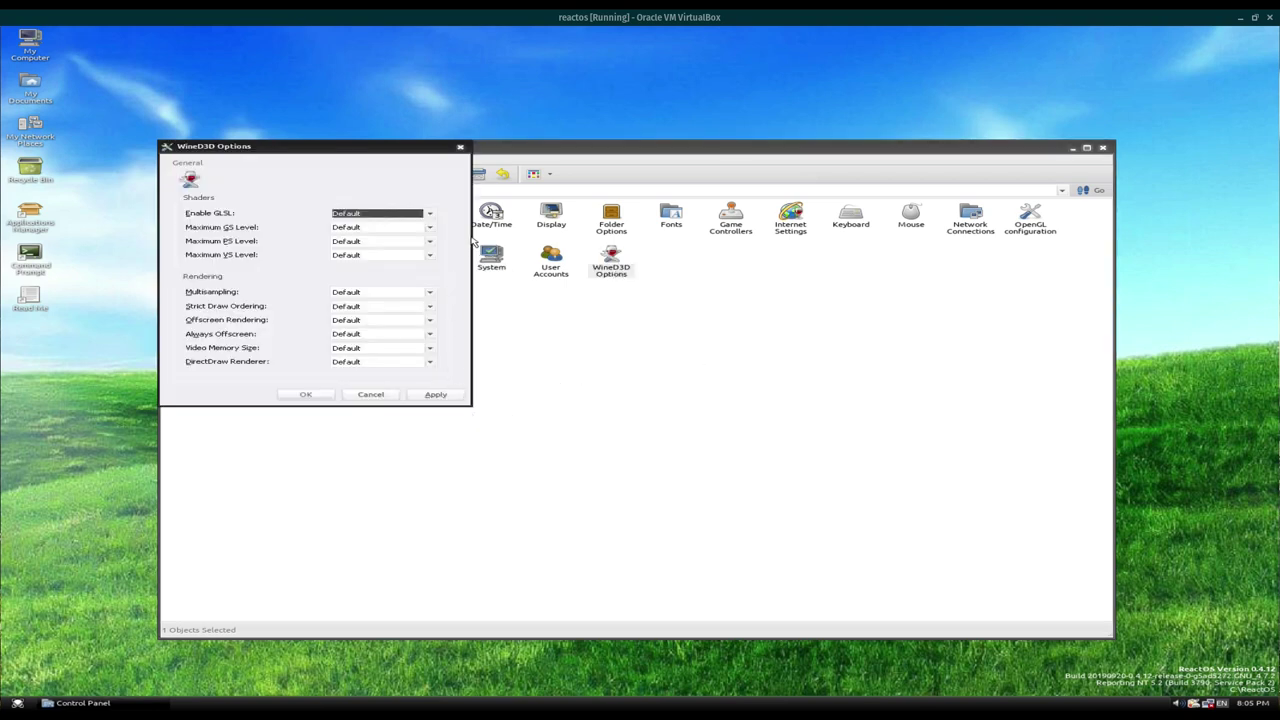
pyautogui.click(429, 214)
pyautogui.click(430, 216)
pyautogui.click(460, 147)
# - Review the Regional Options, Languages and Advanced pages of the Regional Options dialog and close it
pyautogui.click(425, 268)
pyautogui.doubleClick(380, 260)
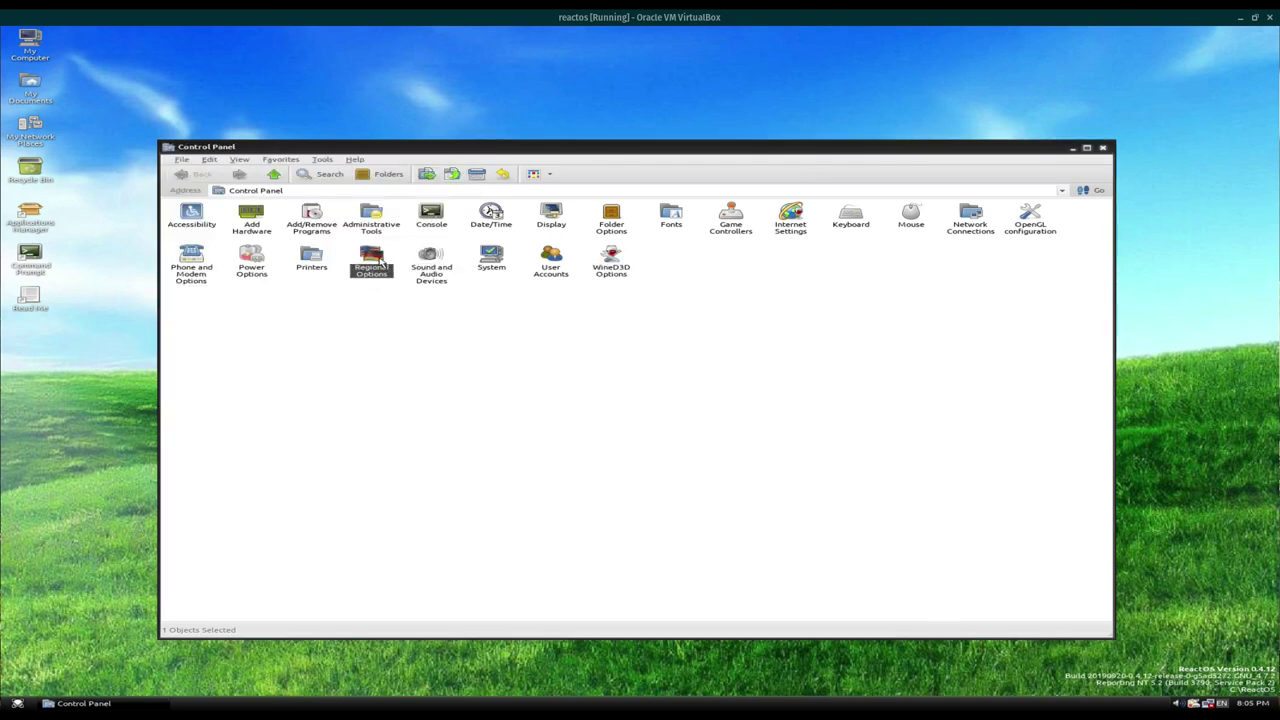
pyautogui.click(392, 245)
pyautogui.click(394, 246)
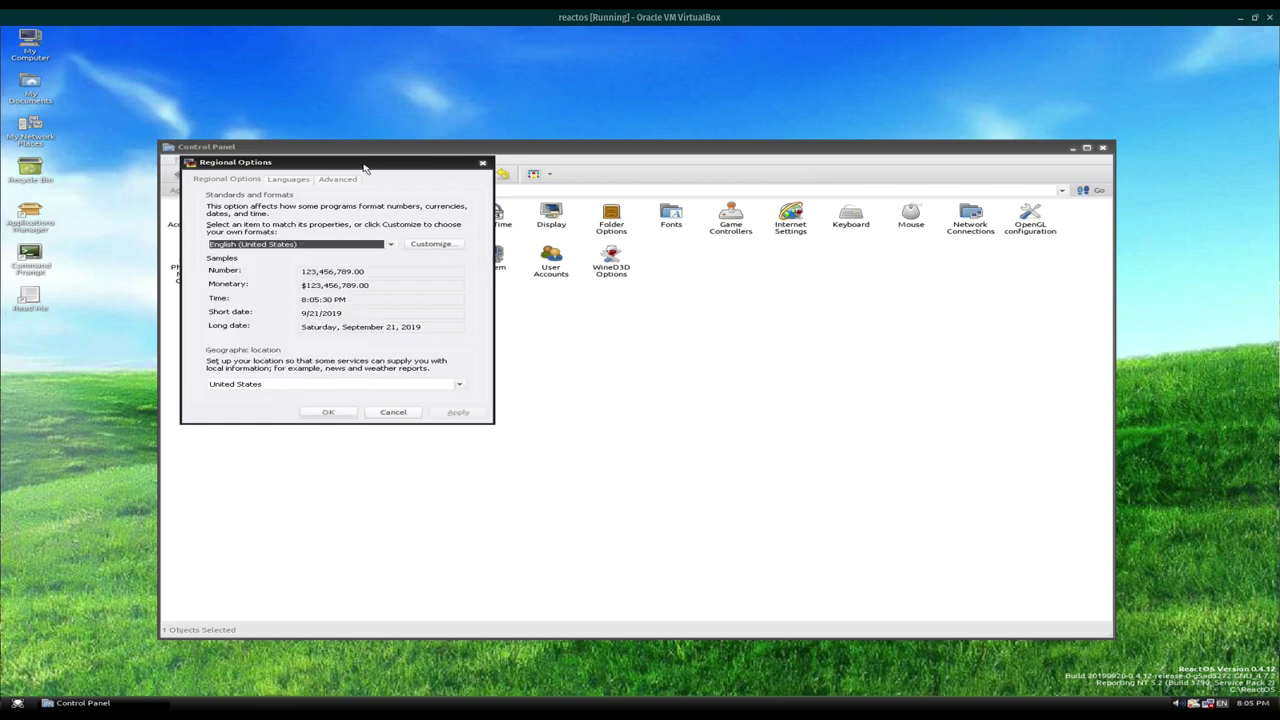
pyautogui.click(309, 180)
pyautogui.click(337, 179)
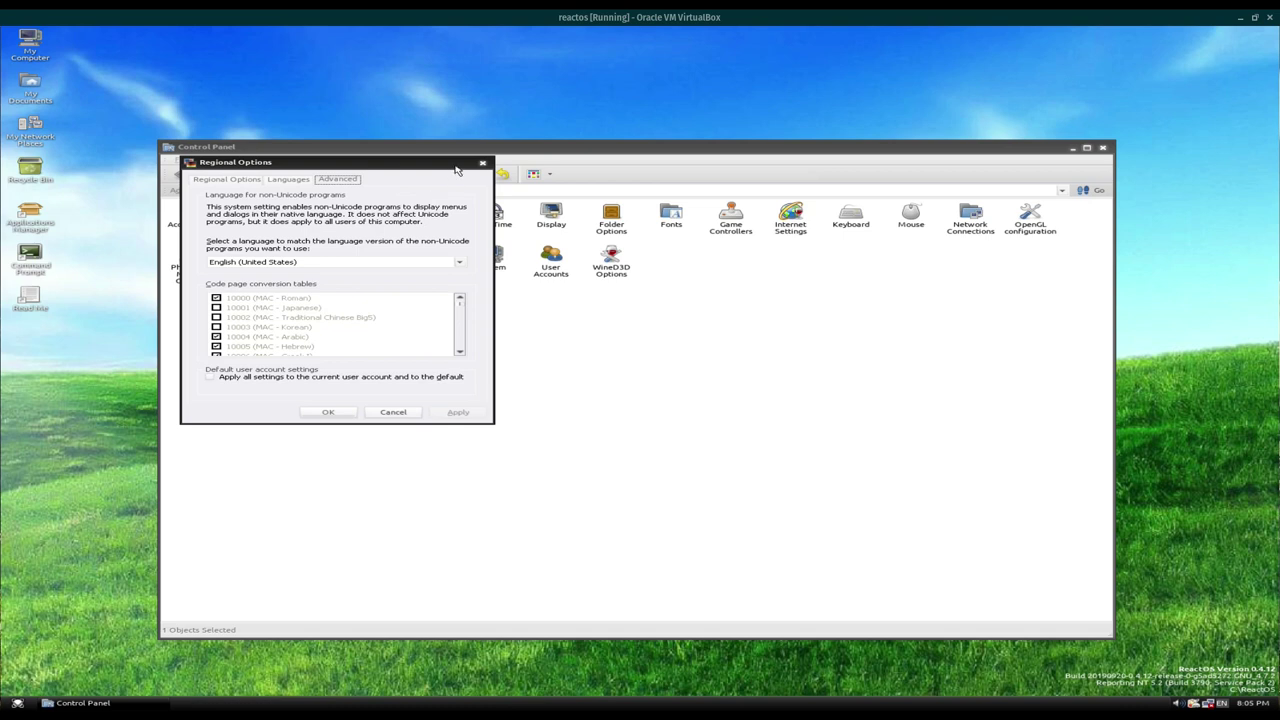
pyautogui.click(482, 162)
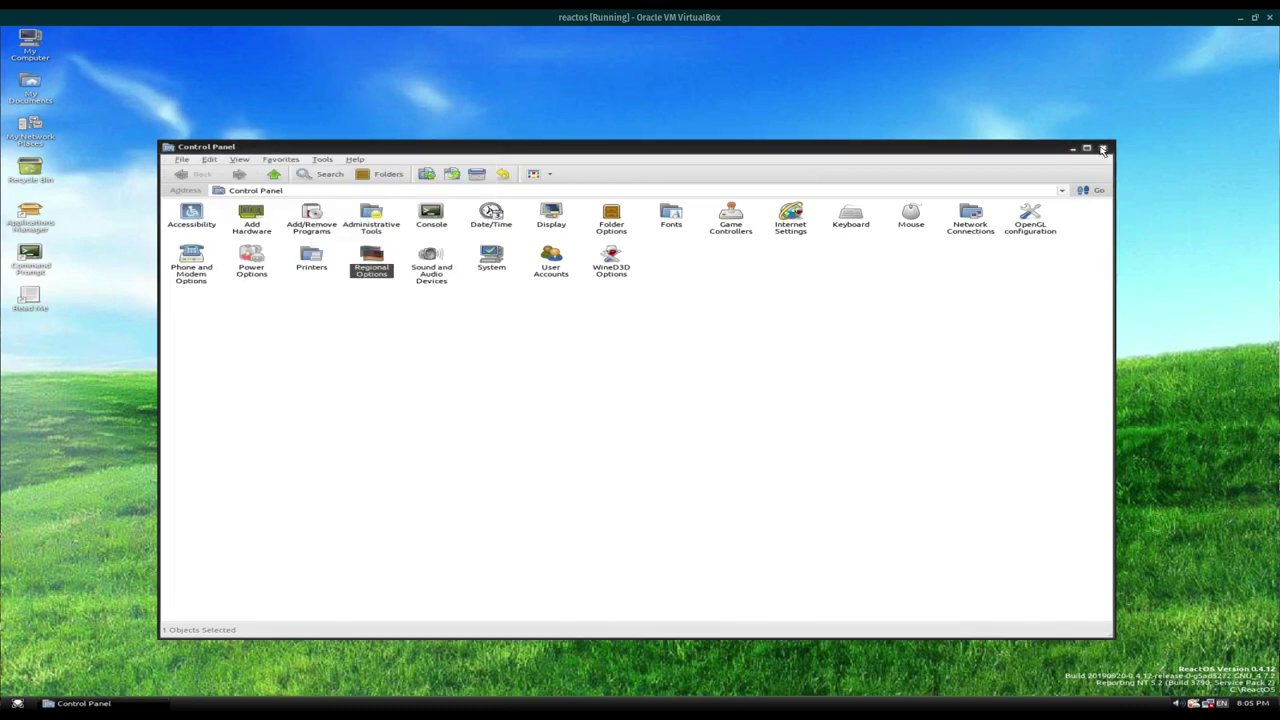
# - Review the Options, Font, Layout and Colors pages of the console properties, and briefly view a Command Prompt window from the desktop
pyautogui.doubleClick(432, 214)
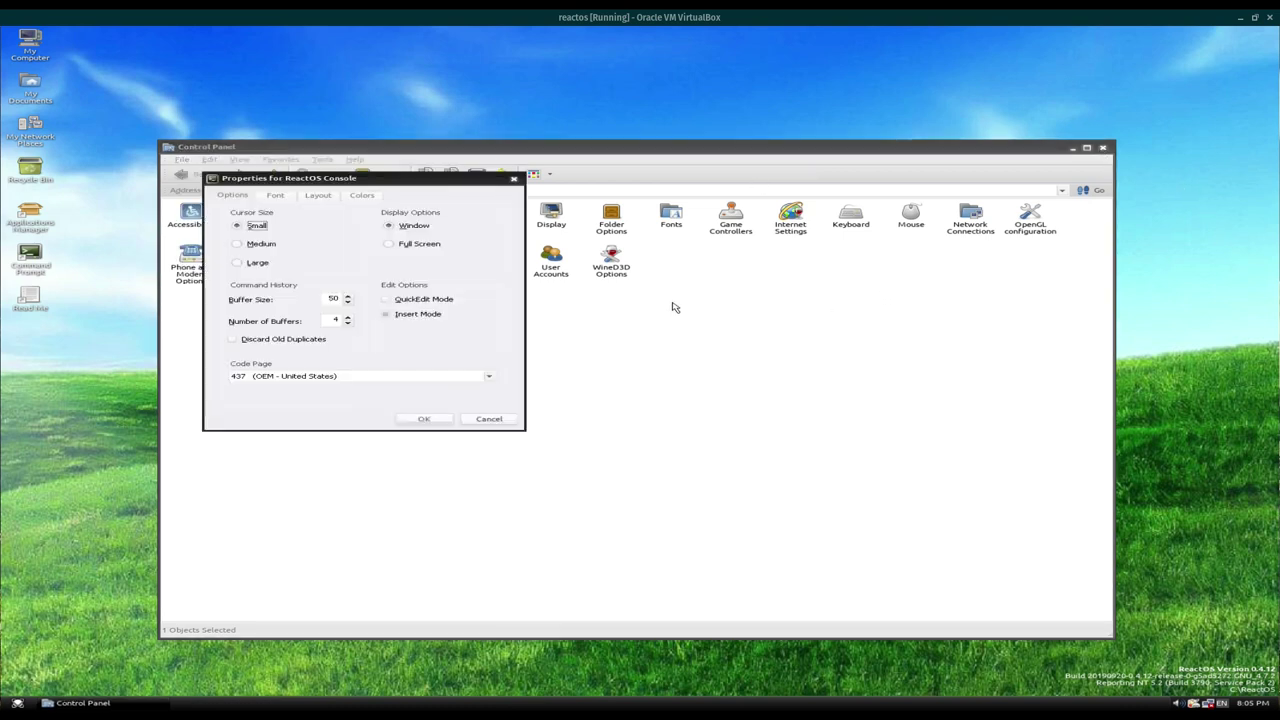
pyautogui.click(284, 197)
pyautogui.click(319, 195)
pyautogui.click(360, 195)
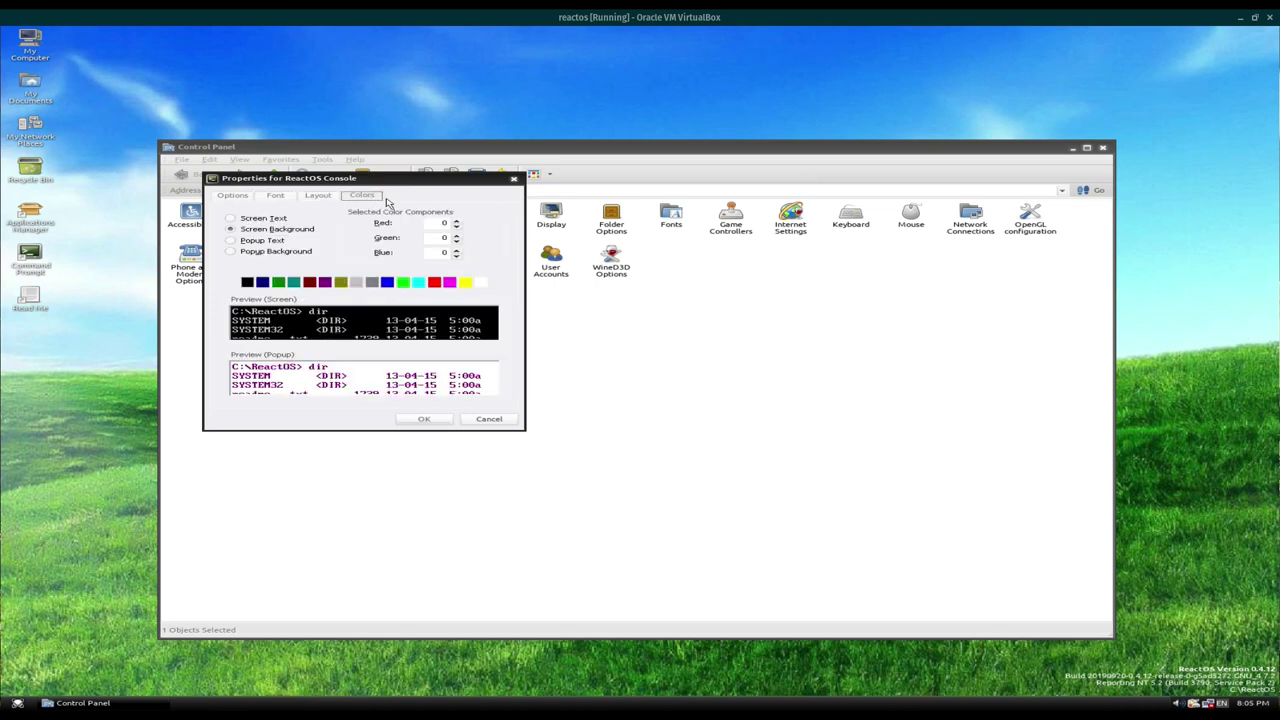
pyautogui.click(513, 179)
pyautogui.doubleClick(45, 262)
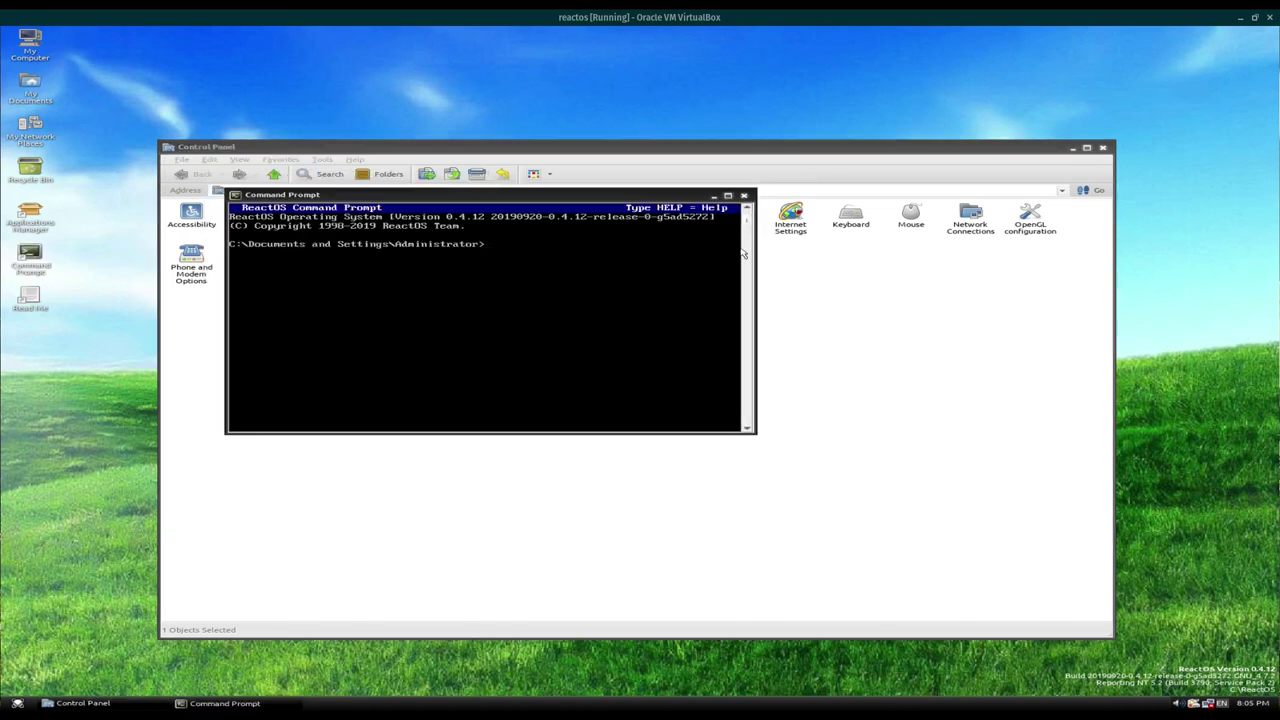
pyautogui.click(743, 195)
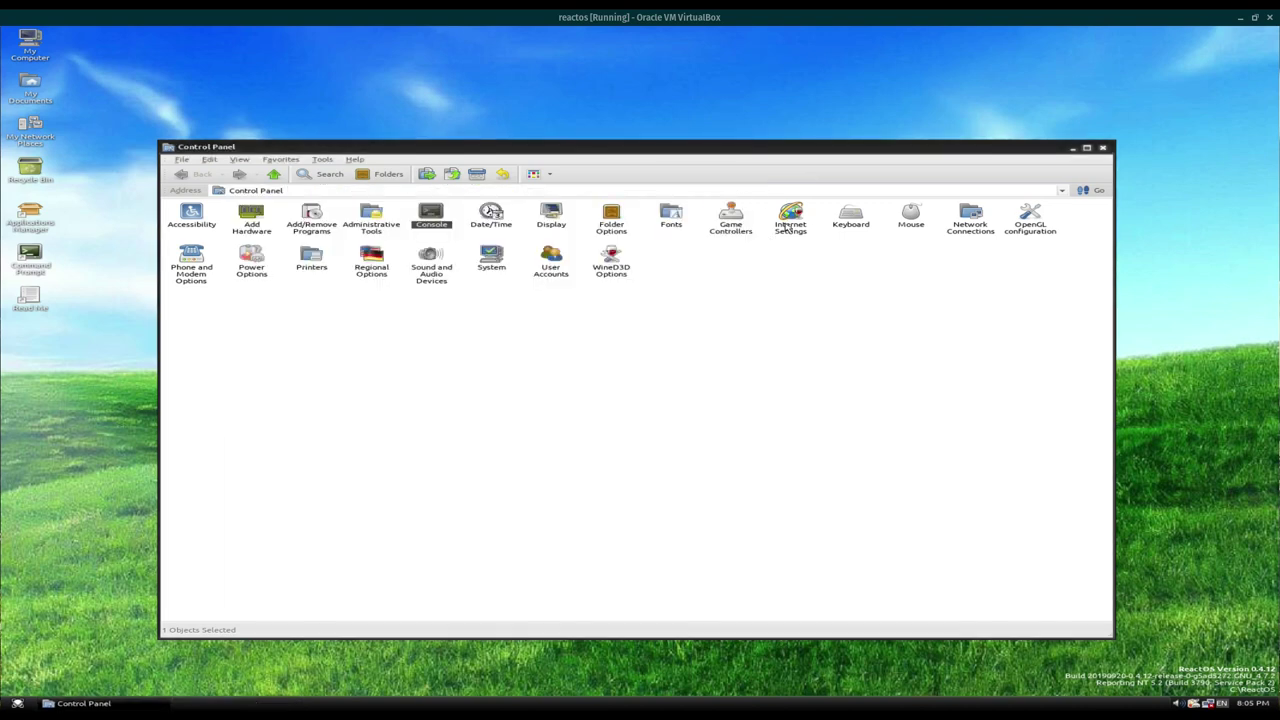
# - Review the General, Security, Content and Connections pages of Internet Settings, moving the dialog over the Control Panel, and close both windows
pyautogui.doubleClick(789, 222)
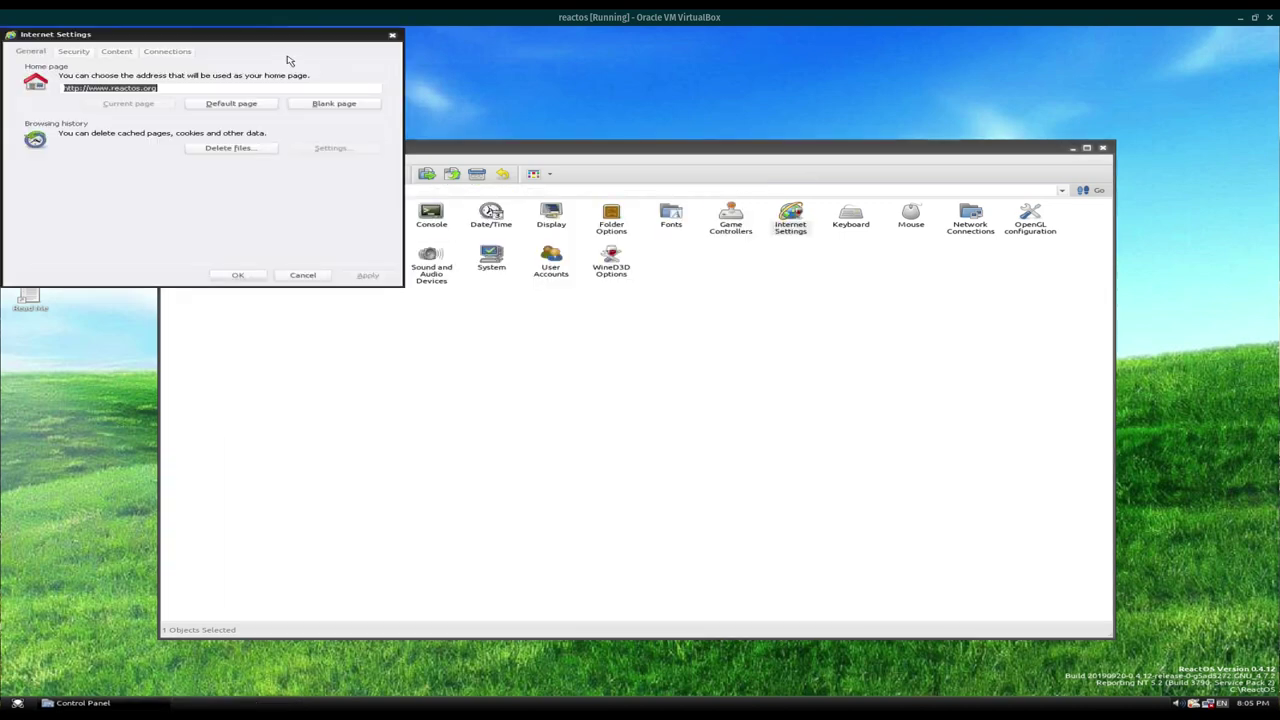
pyautogui.moveTo(273, 45); pyautogui.dragTo(731, 317)
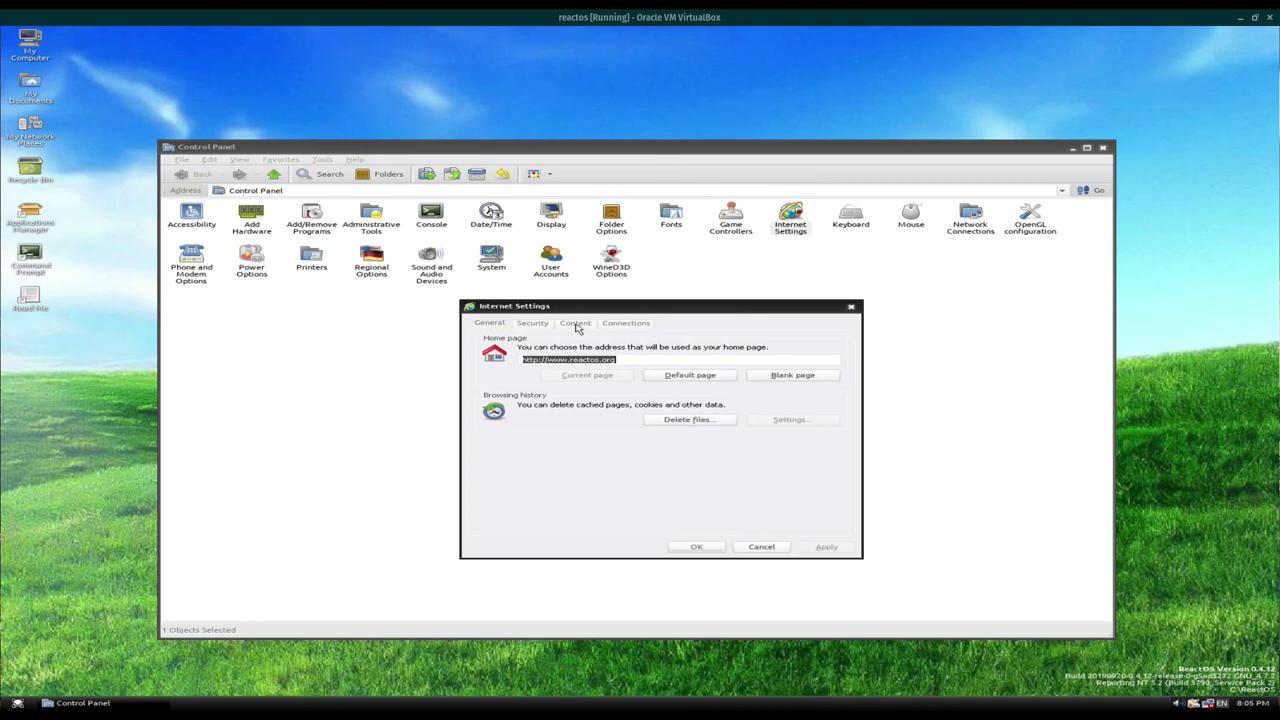
pyautogui.click(533, 324)
pyautogui.click(577, 325)
pyautogui.click(625, 324)
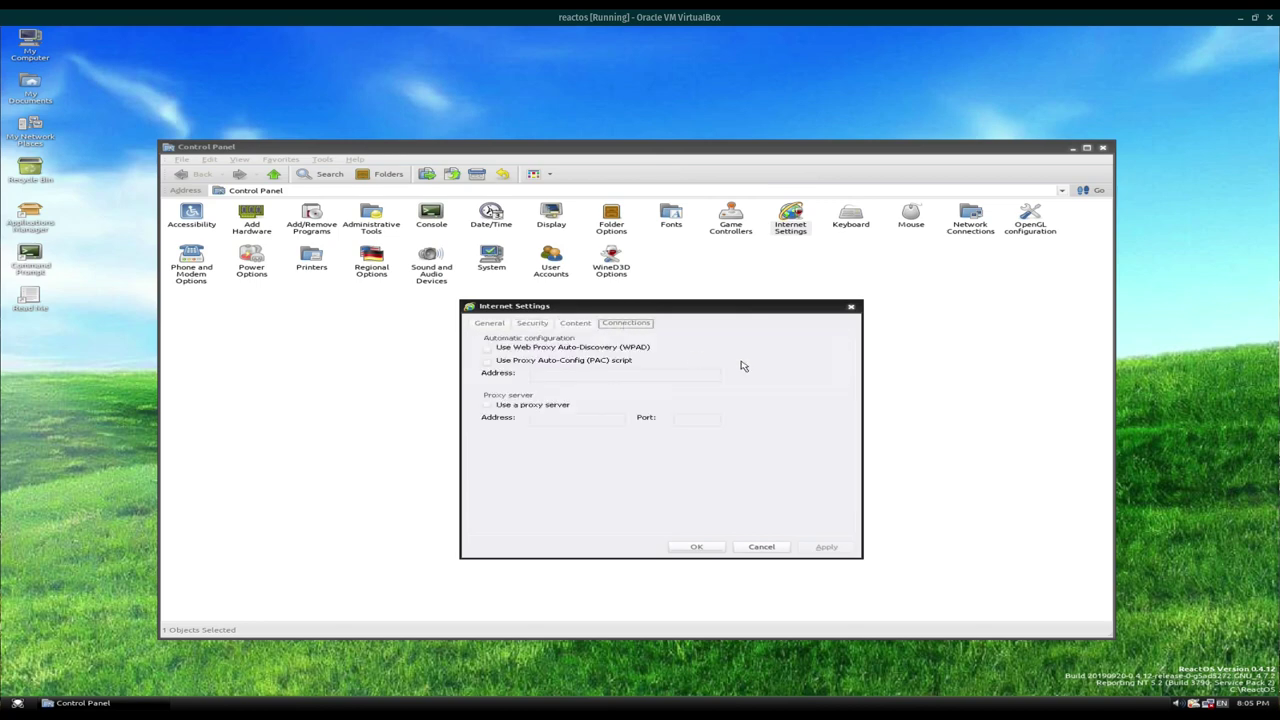
pyautogui.click(850, 308)
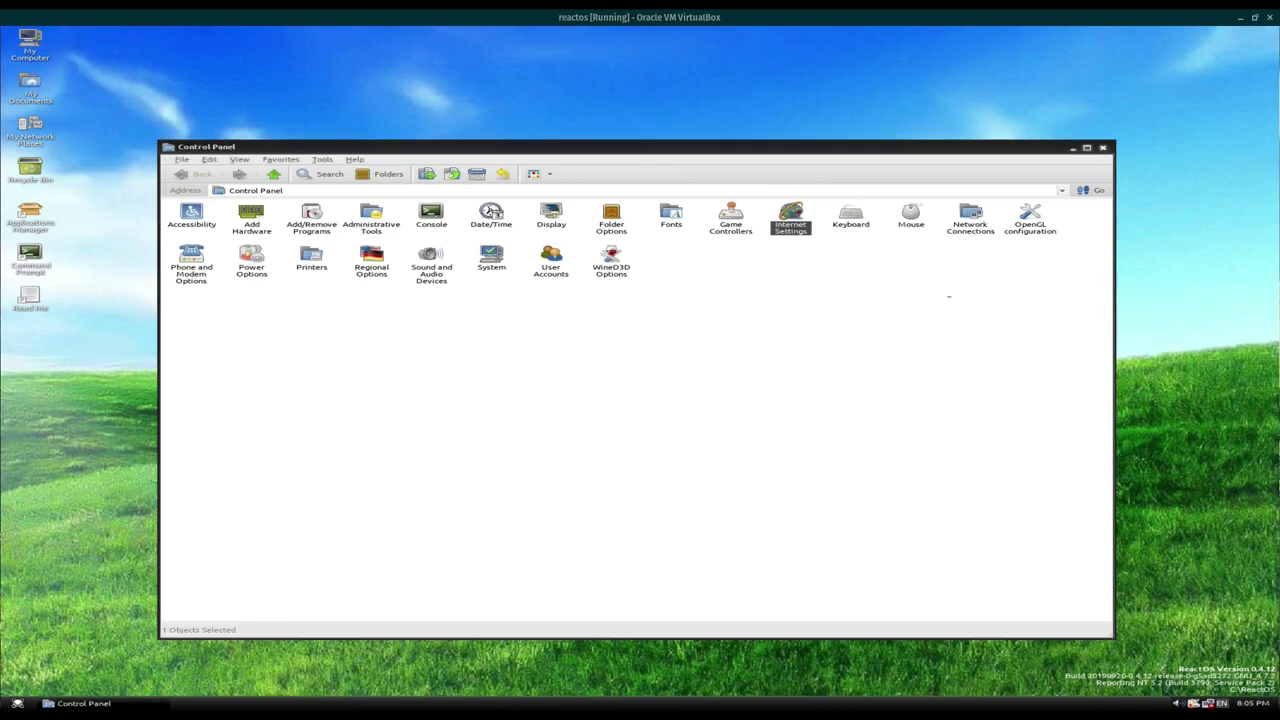
pyautogui.click(1104, 148)
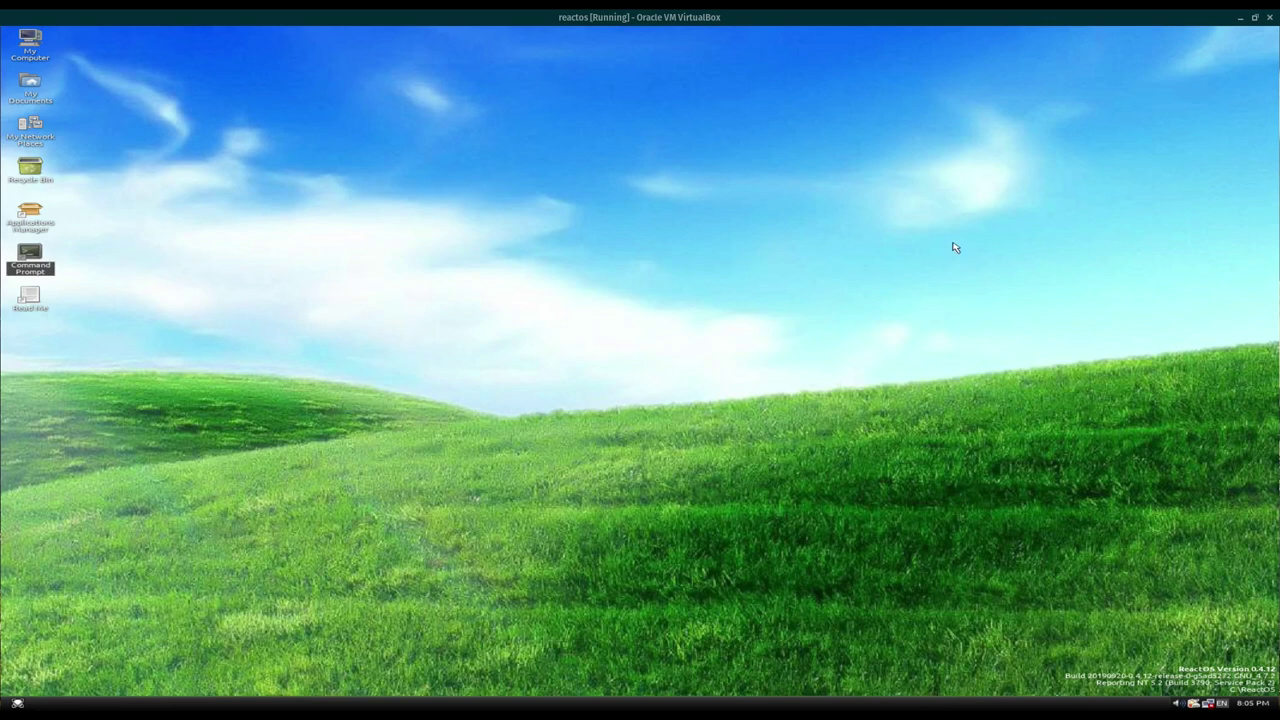